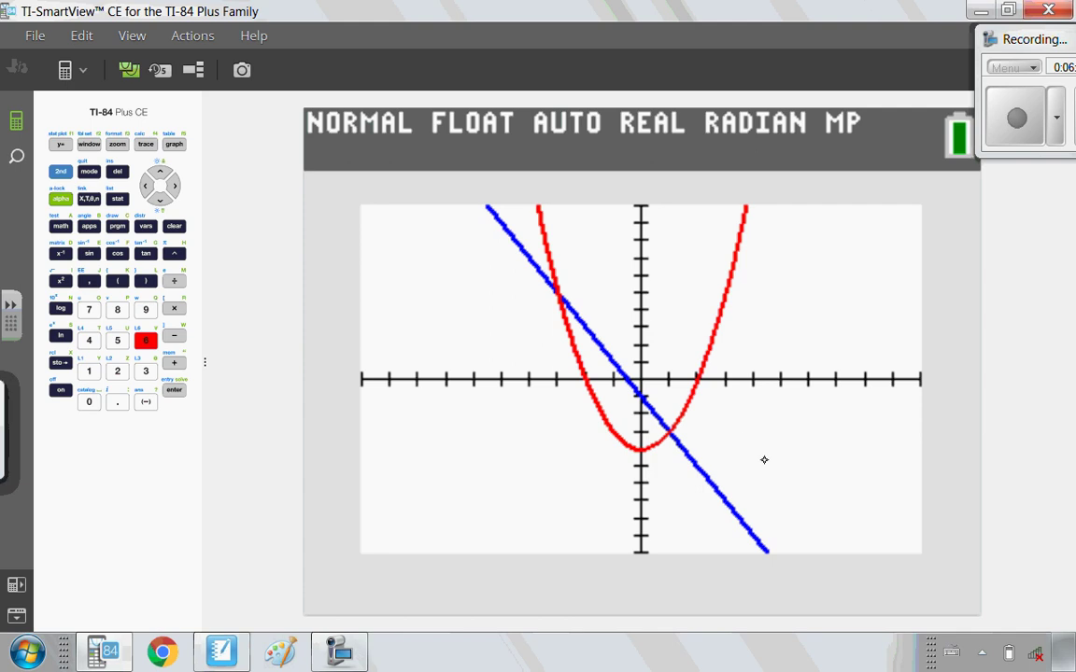
Calculate the intersection of Y1=-2X-1 and Y2=X²-4 nearest the y-axis, accepting the default guess at X=0
{"action": "left_click", "coordinate": [60, 172]}
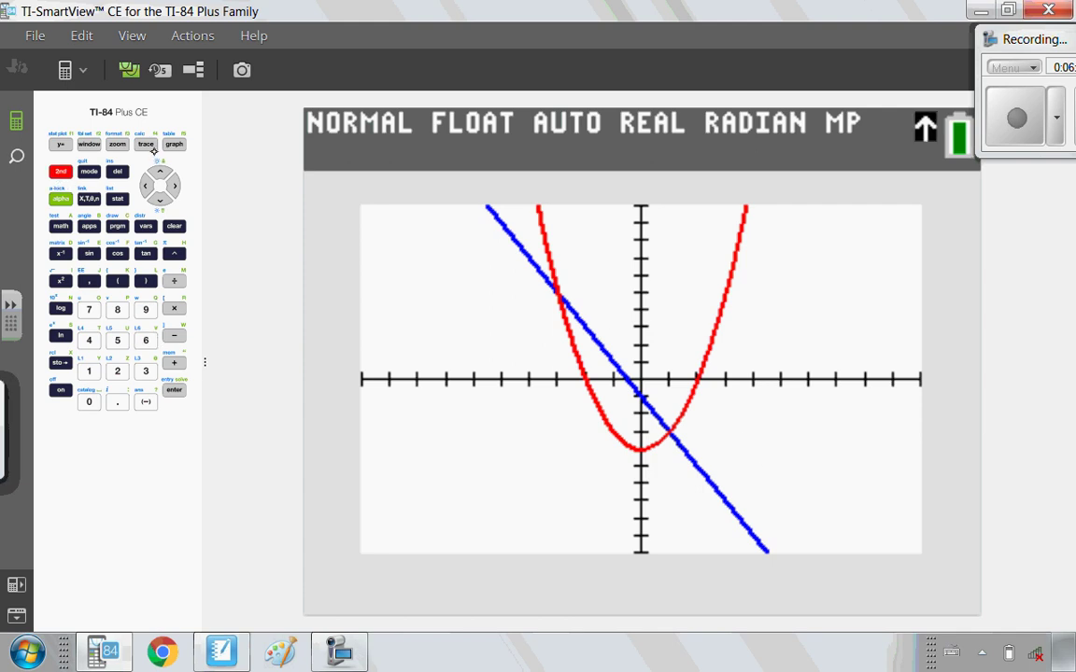
{"action": "left_click", "coordinate": [146, 144]}
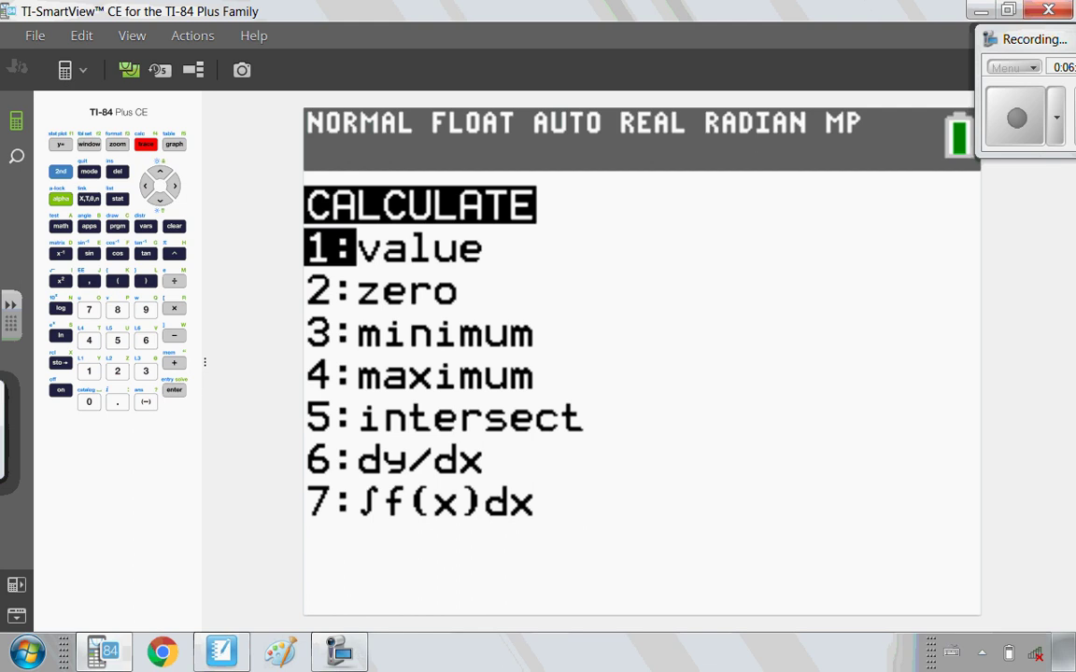
{"action": "left_click", "coordinate": [116, 339]}
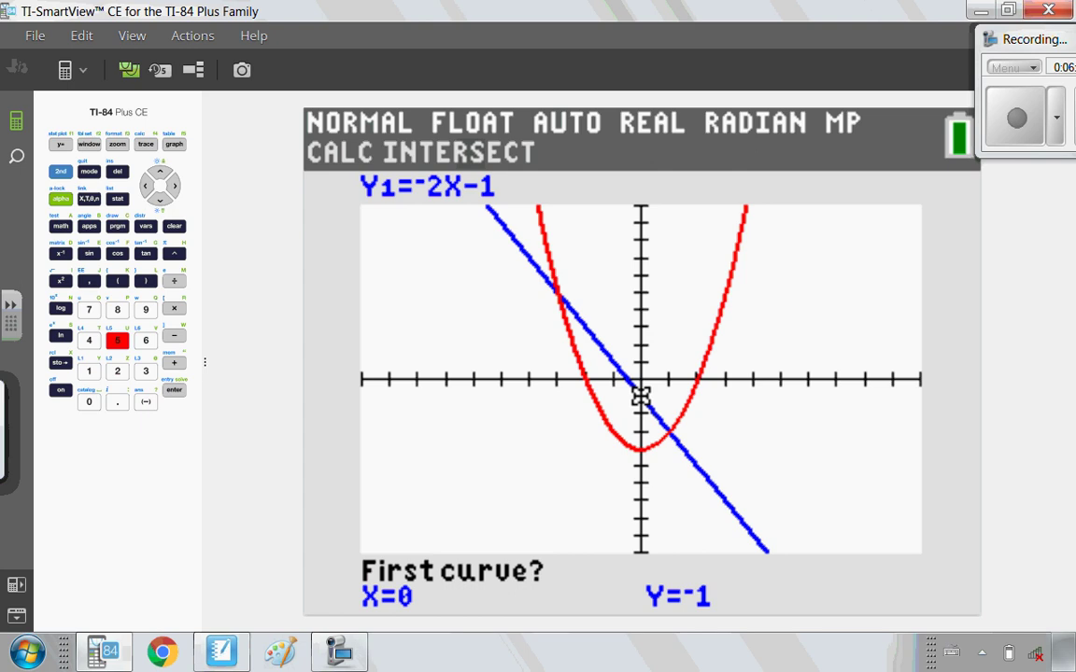
{"action": "left_click", "coordinate": [174, 392]}
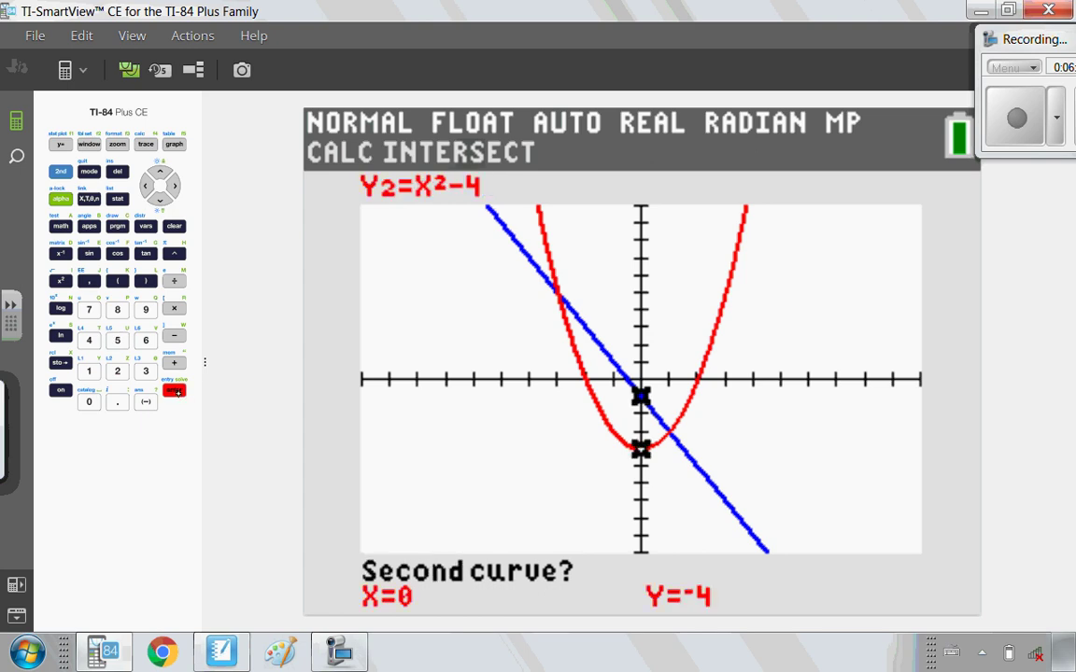
{"action": "left_click", "coordinate": [176, 393]}
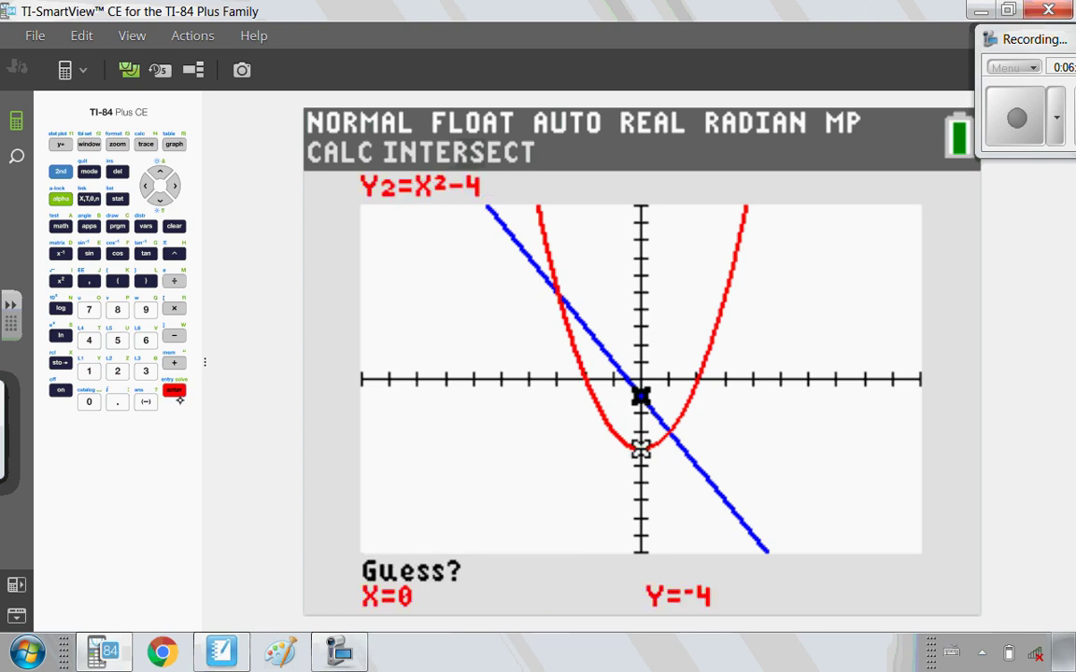
{"action": "left_click", "coordinate": [181, 394]}
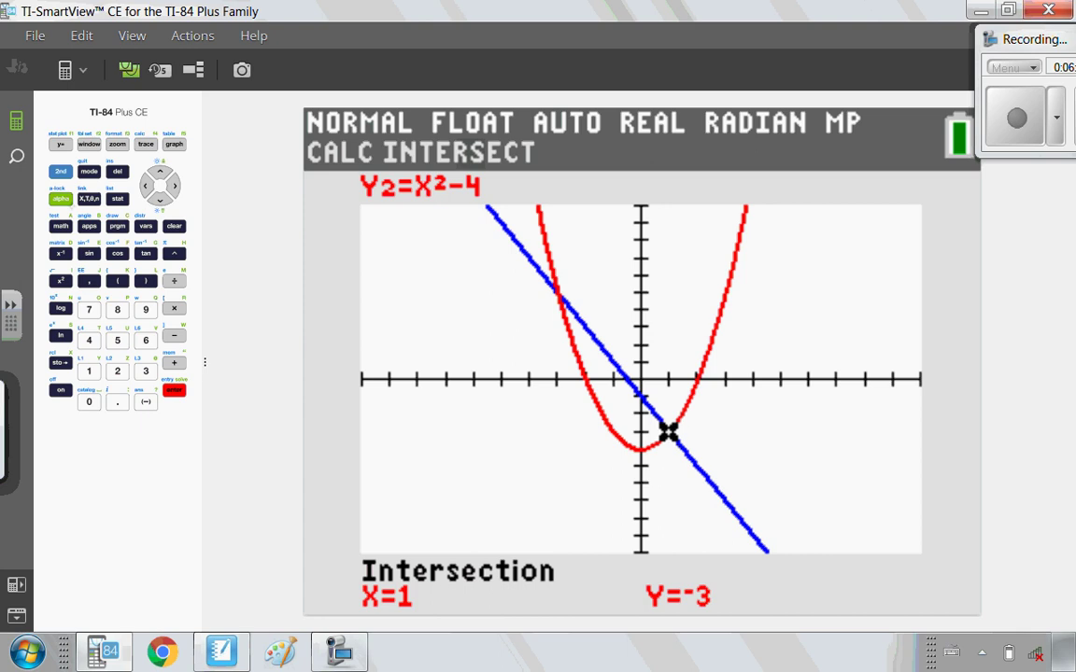
Start another intersect calculation and move the first-curve cursor along Y1 to about X=-3.18, near the crossing in the second quadrant
{"action": "left_click", "coordinate": [61, 172]}
{"action": "left_click", "coordinate": [146, 146]}
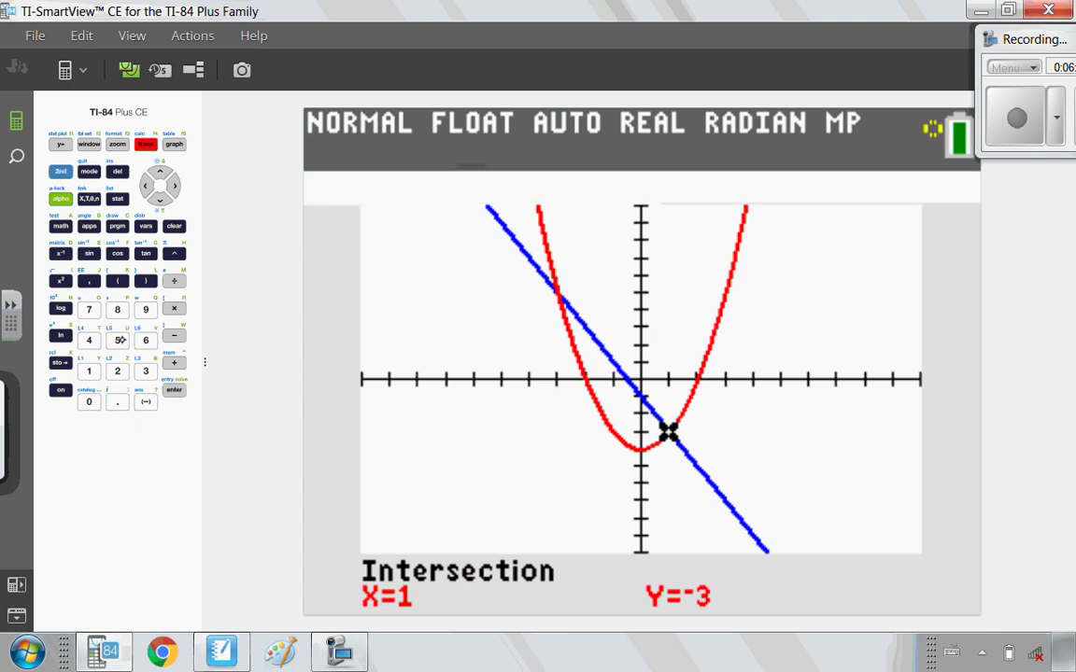
{"action": "left_click", "coordinate": [117, 340]}
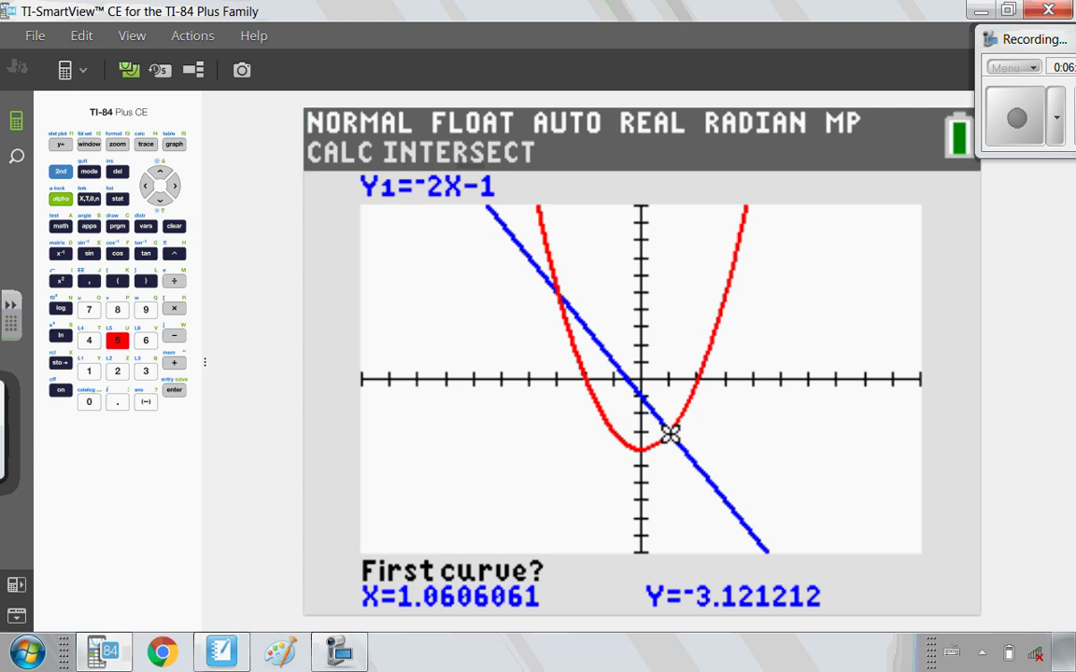
{"action": "left_click", "coordinate": [159, 198]}
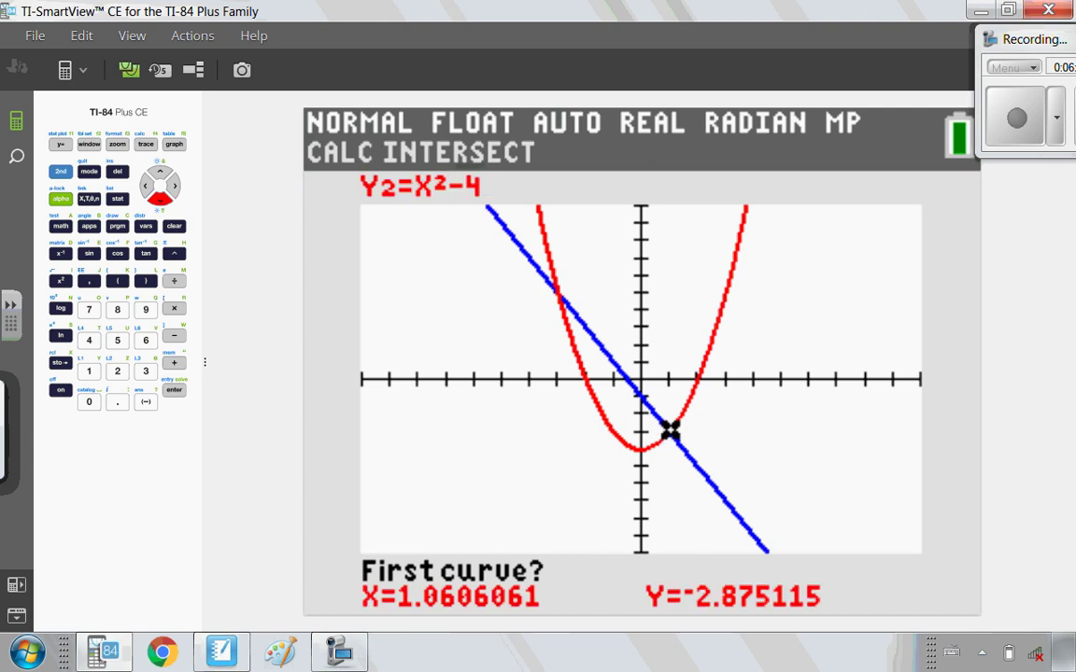
{"action": "key", "text": "Down"}
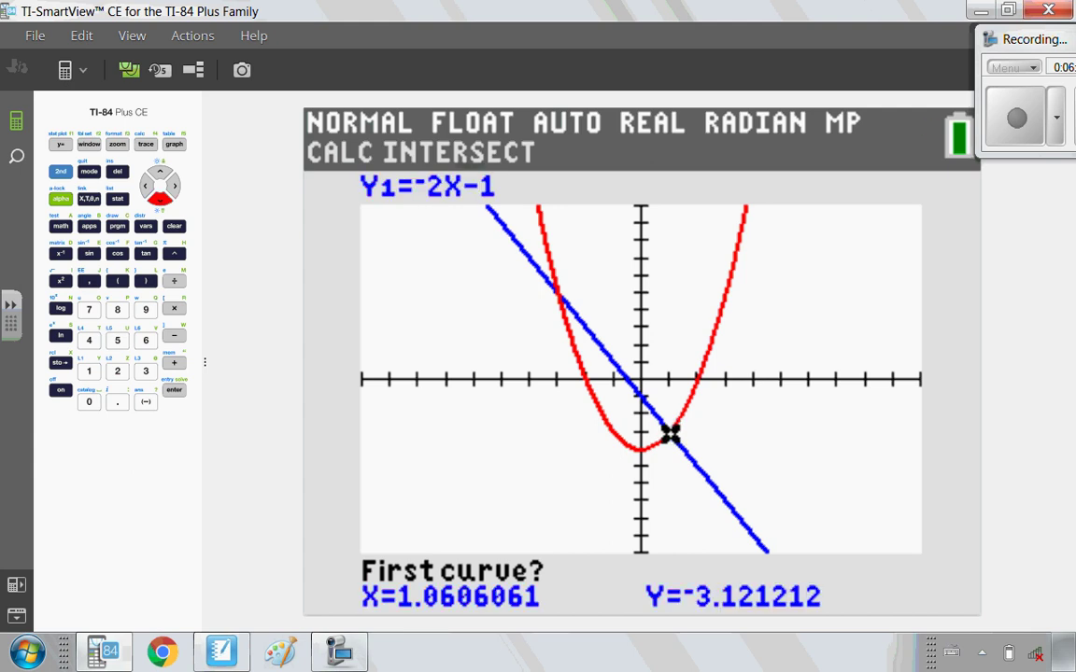
{"action": "key", "text": "Left"}
{"action": "key", "text": "Left"}
{"action": "key", "text": "Left"}
{"action": "key", "text": "Left"}
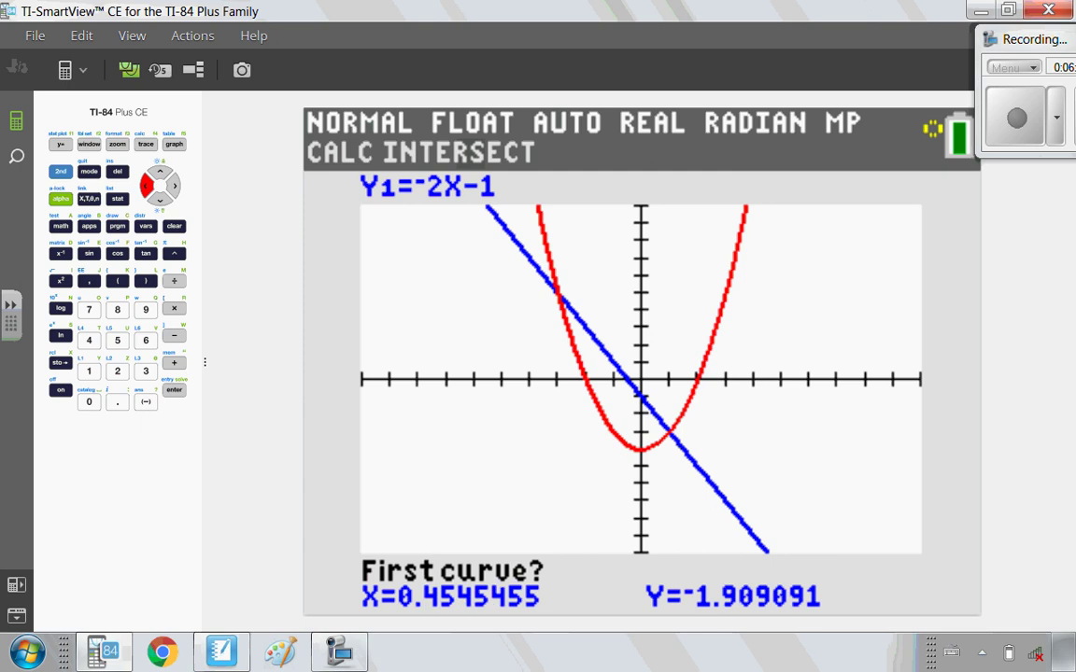
{"action": "key", "text": "Left"}
{"action": "key", "text": "Left"}
{"action": "key", "text": "Left"}
{"action": "key", "text": "Left"}
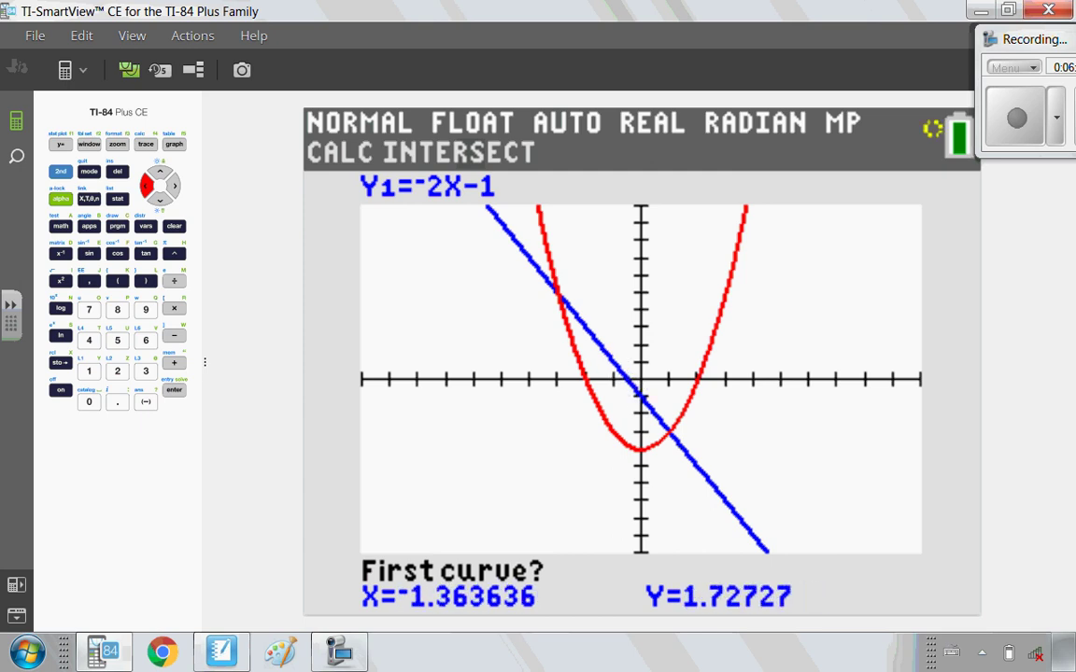
{"action": "key", "text": "Left"}
{"action": "key", "text": "Left"}
{"action": "key", "text": "Left"}
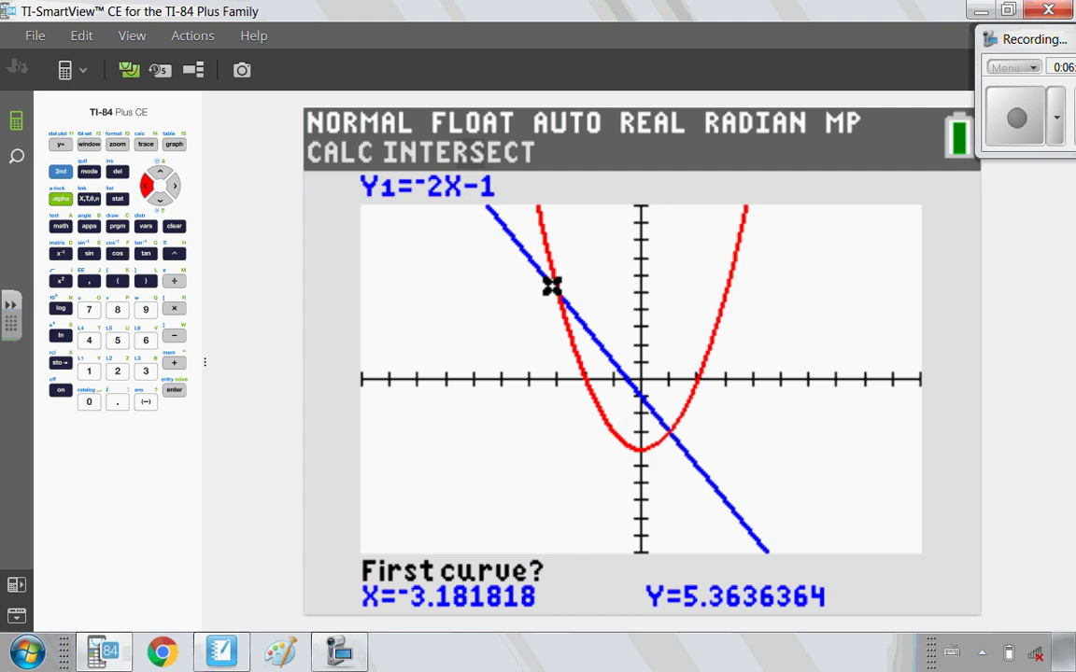
Accept Y1 and Y2 as the two curves and the current cursor position as the guess to calculate their intersection
{"action": "left_click", "coordinate": [175, 392]}
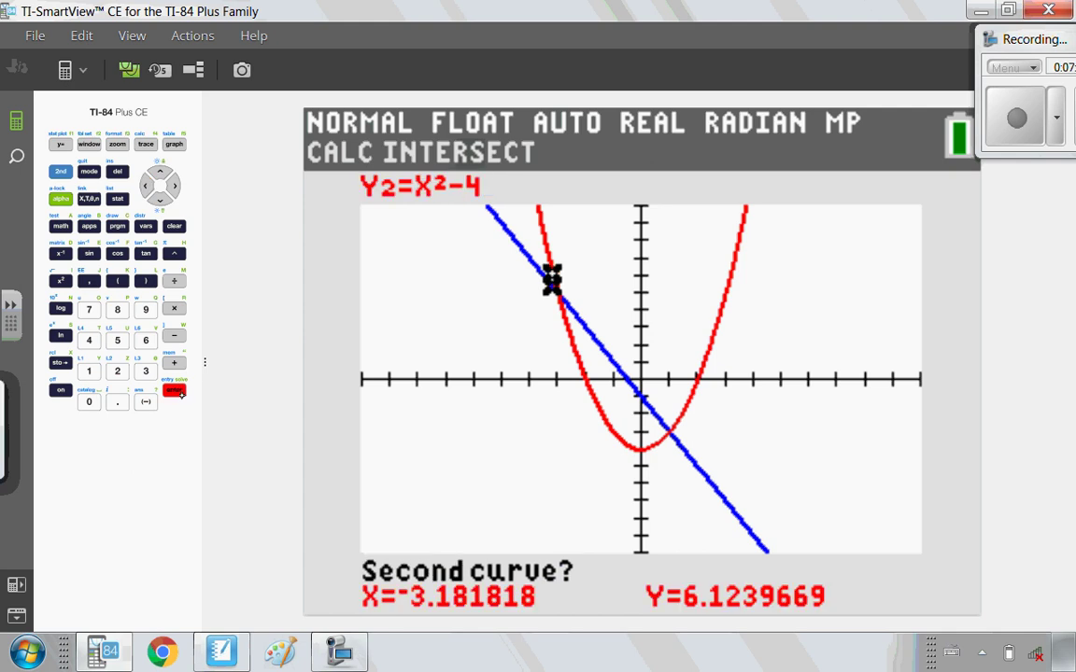
{"action": "left_click", "coordinate": [178, 393]}
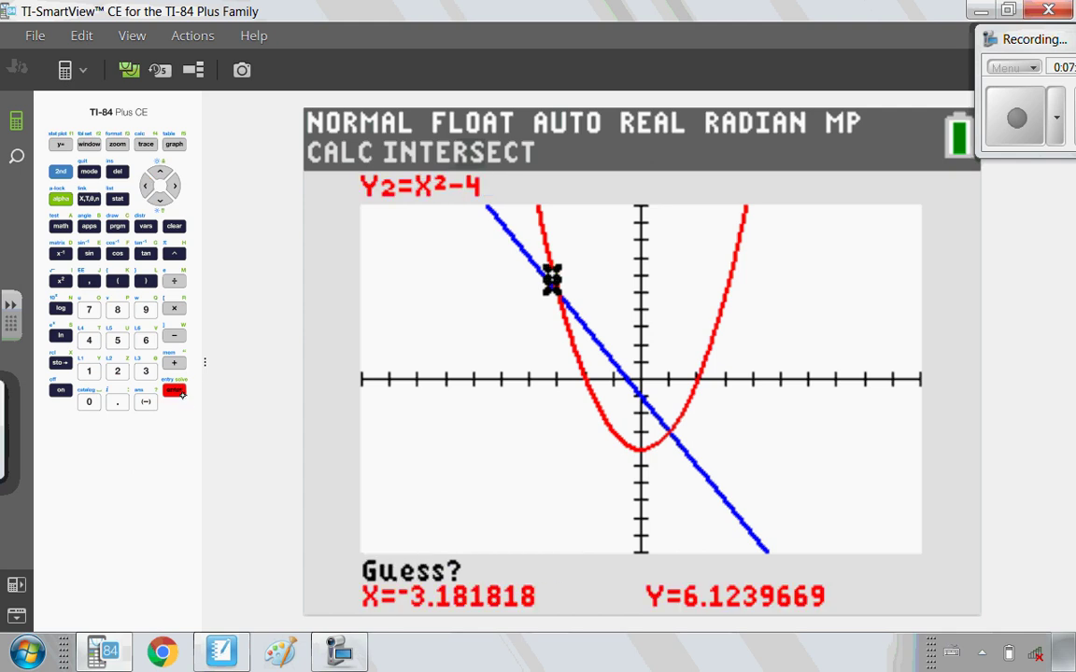
{"action": "left_click", "coordinate": [178, 393]}
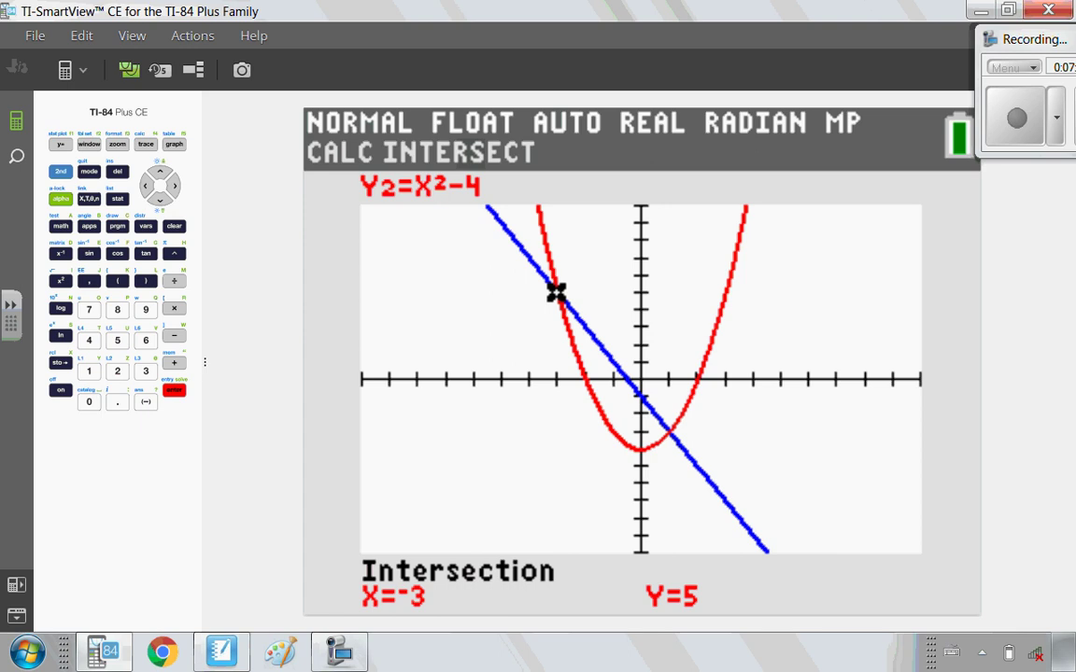
Trace the line Y1=-2X-1 at X=0 to evaluate its y-intercept
{"action": "left_click", "coordinate": [146, 145]}
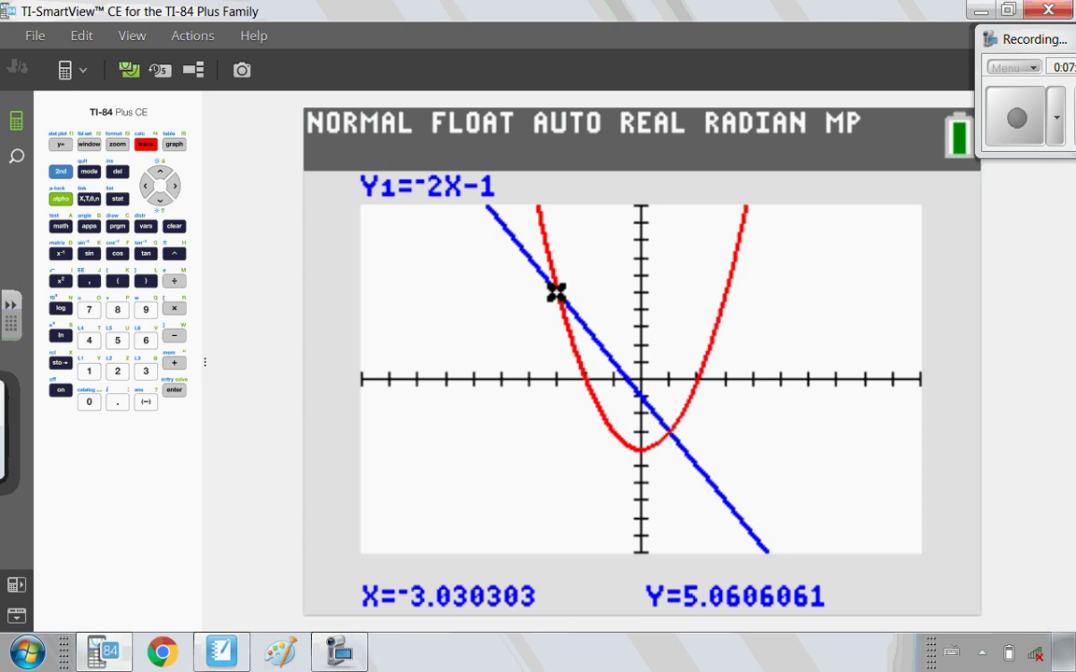
{"action": "left_click", "coordinate": [91, 406]}
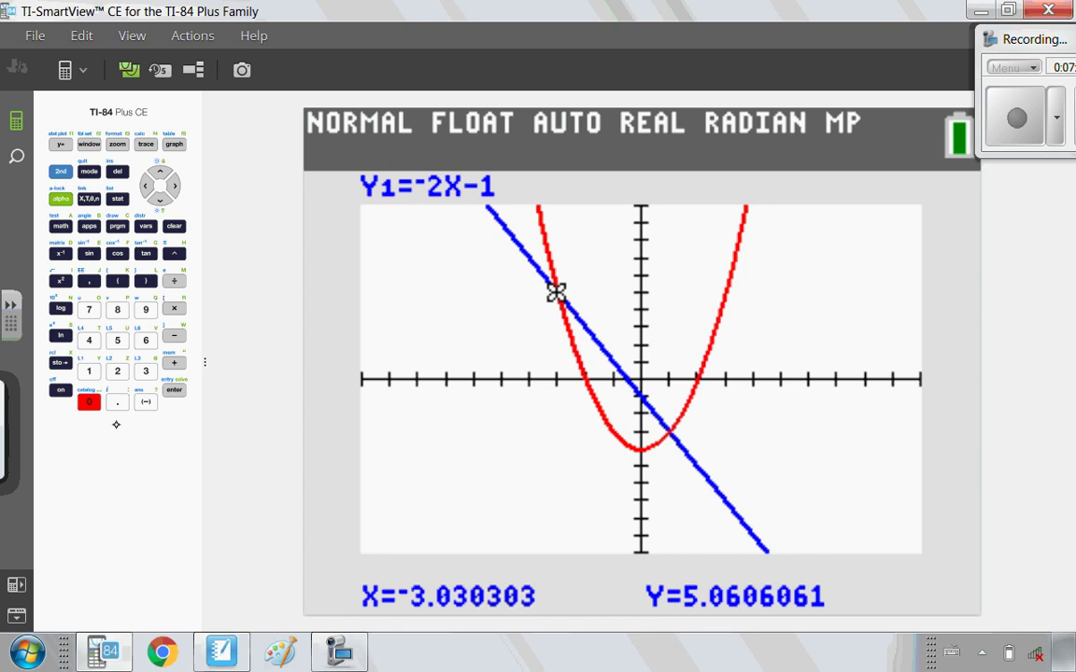
{"action": "left_click", "coordinate": [174, 390]}
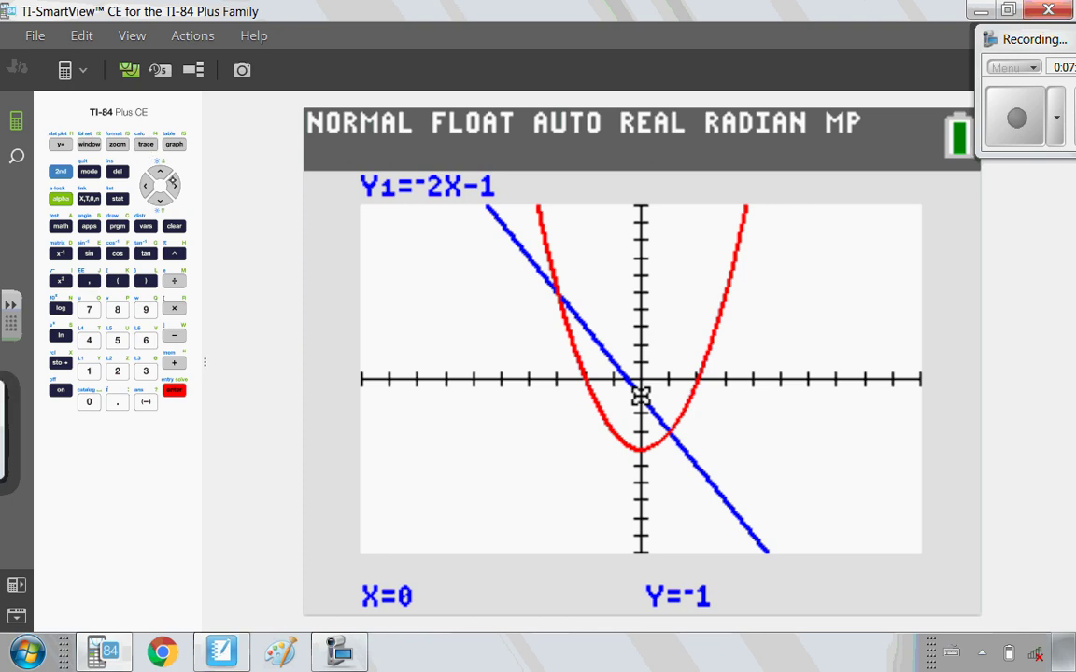
Trace the parabola Y2=X²-4 at X=0 to evaluate its y-intercept
{"action": "left_click", "coordinate": [144, 144]}
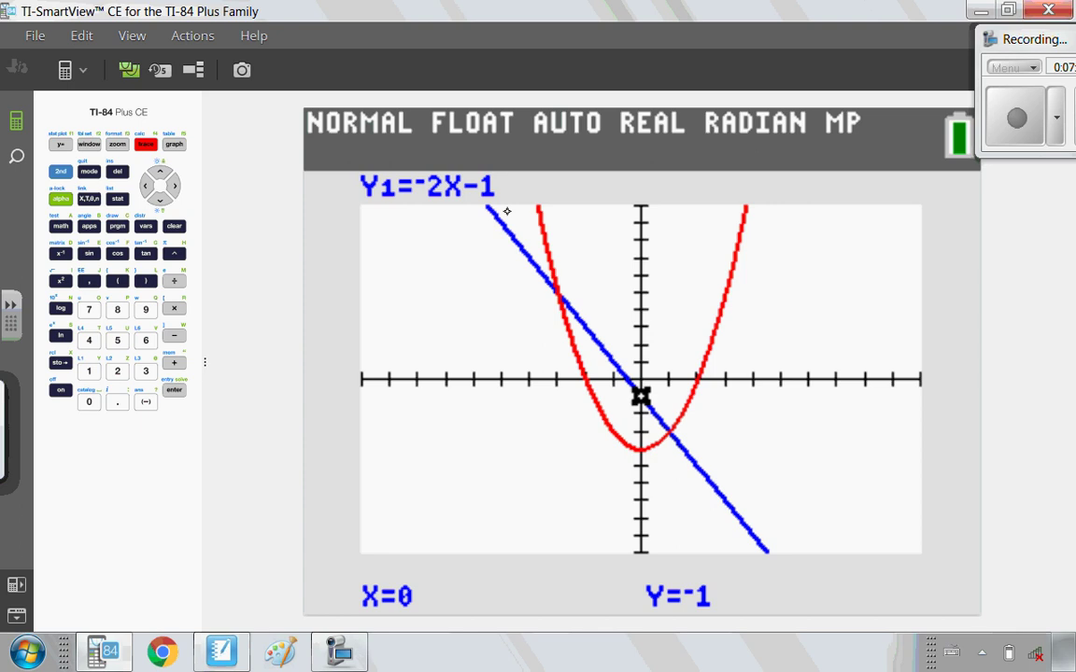
{"action": "key", "text": "Down"}
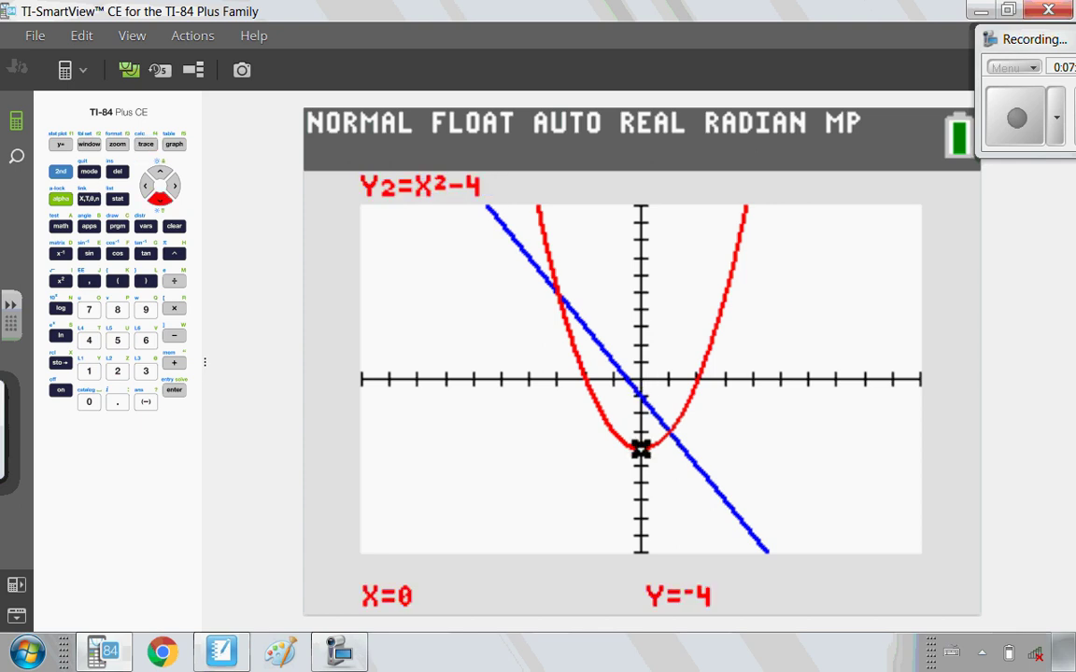
{"action": "left_click", "coordinate": [88, 402]}
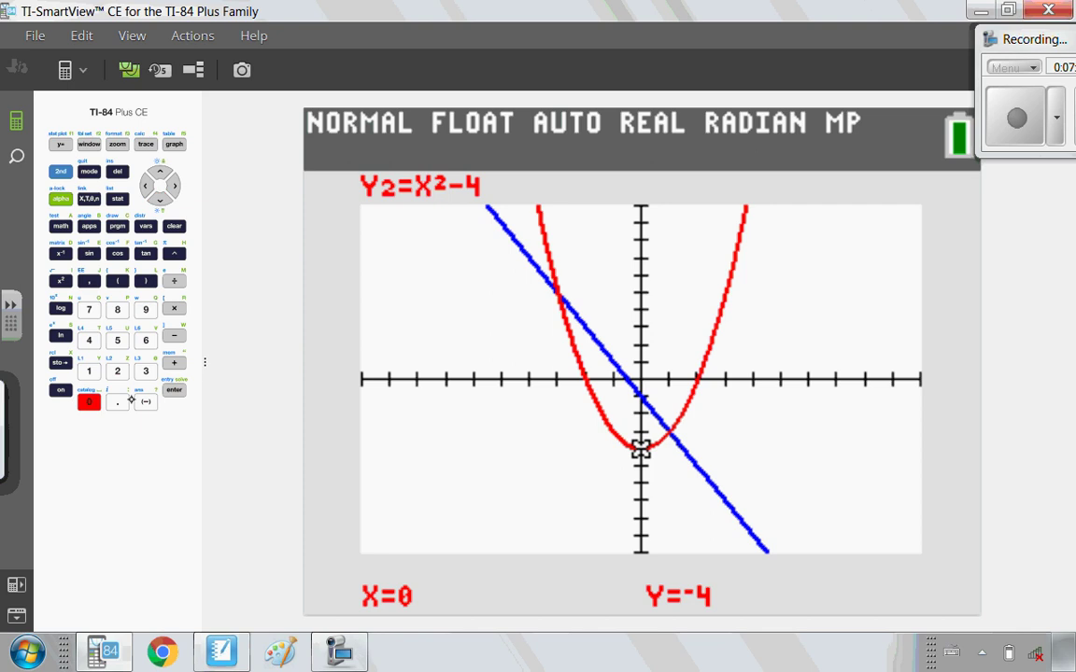
{"action": "left_click", "coordinate": [174, 390]}
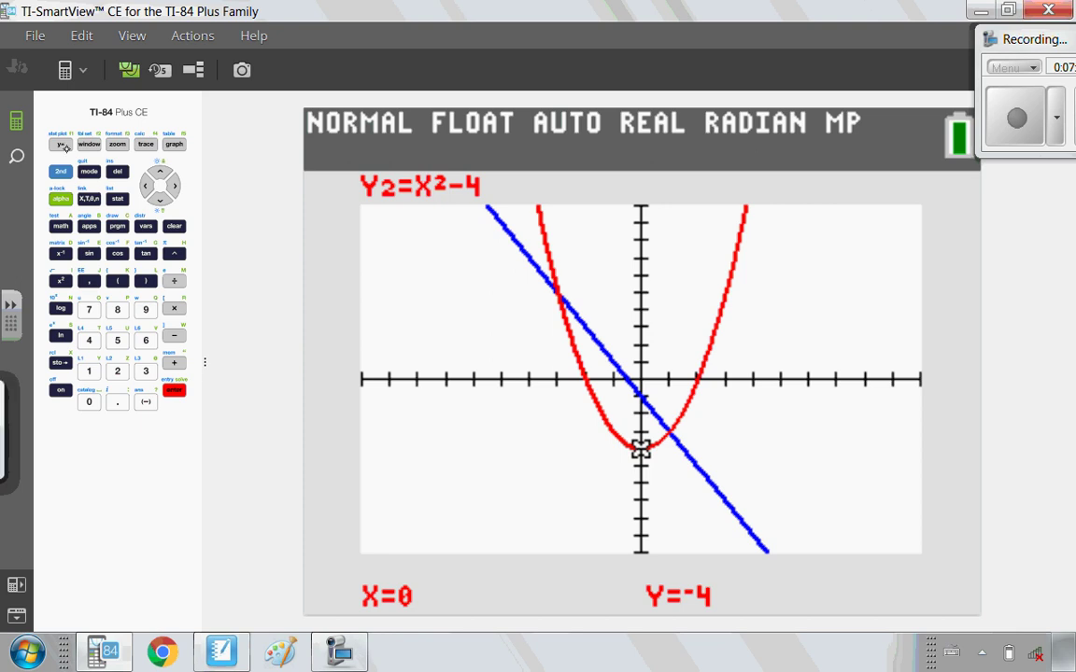
Enter 0 as function Y4 and graph it together with Y1 and Y2
{"action": "left_click", "coordinate": [61, 145]}
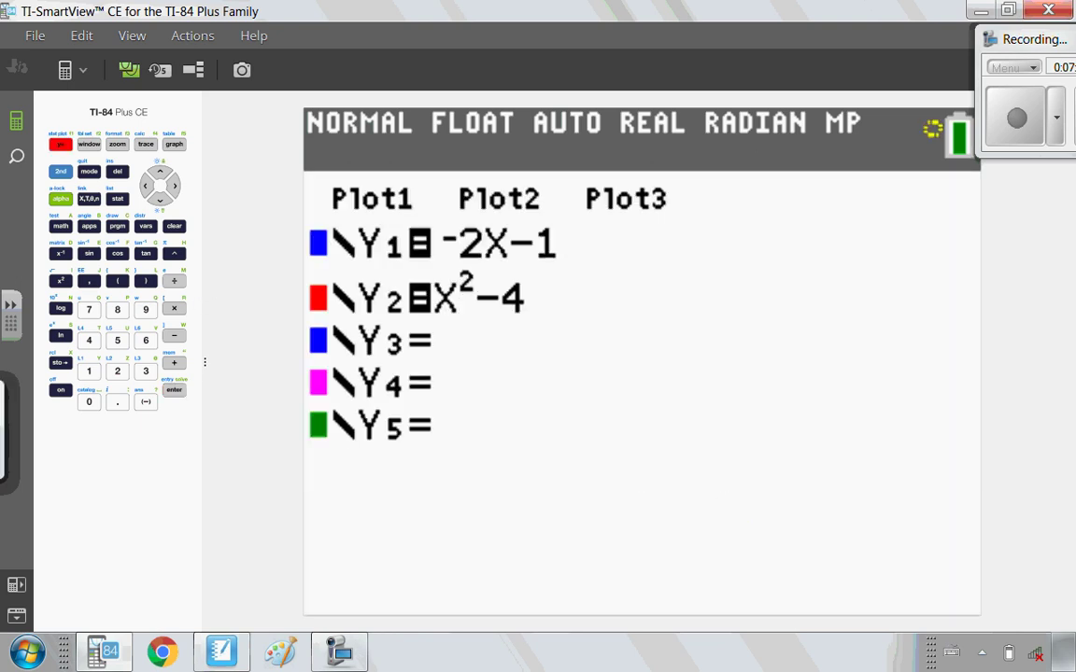
{"action": "left_click", "coordinate": [160, 198]}
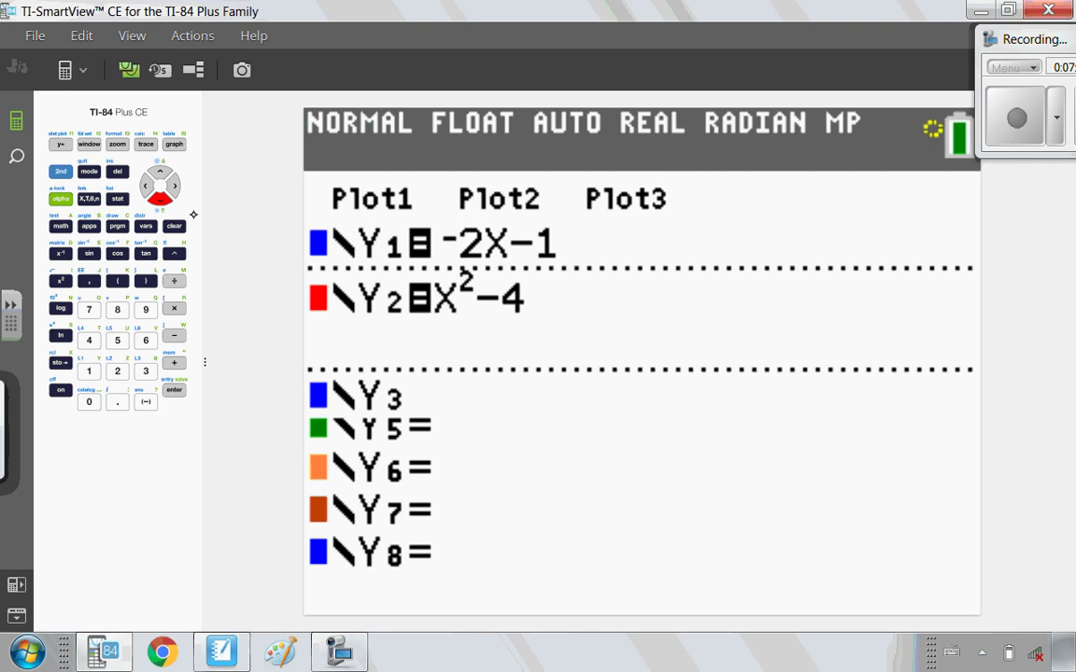
{"action": "key", "text": "Down"}
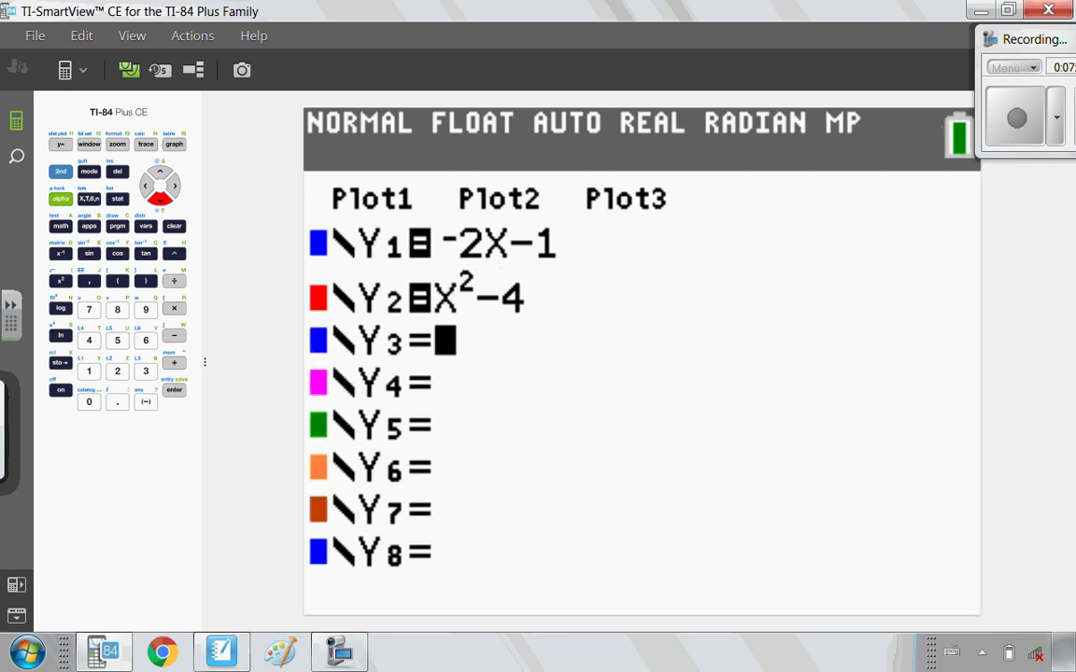
{"action": "key", "text": "Down"}
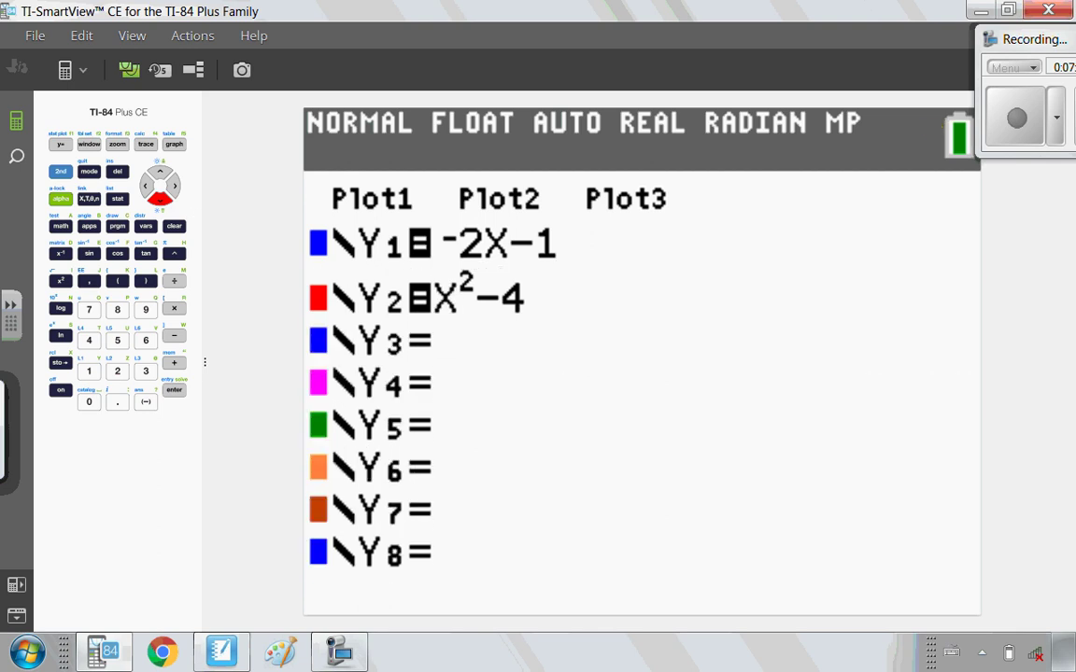
{"action": "type", "text": "0"}
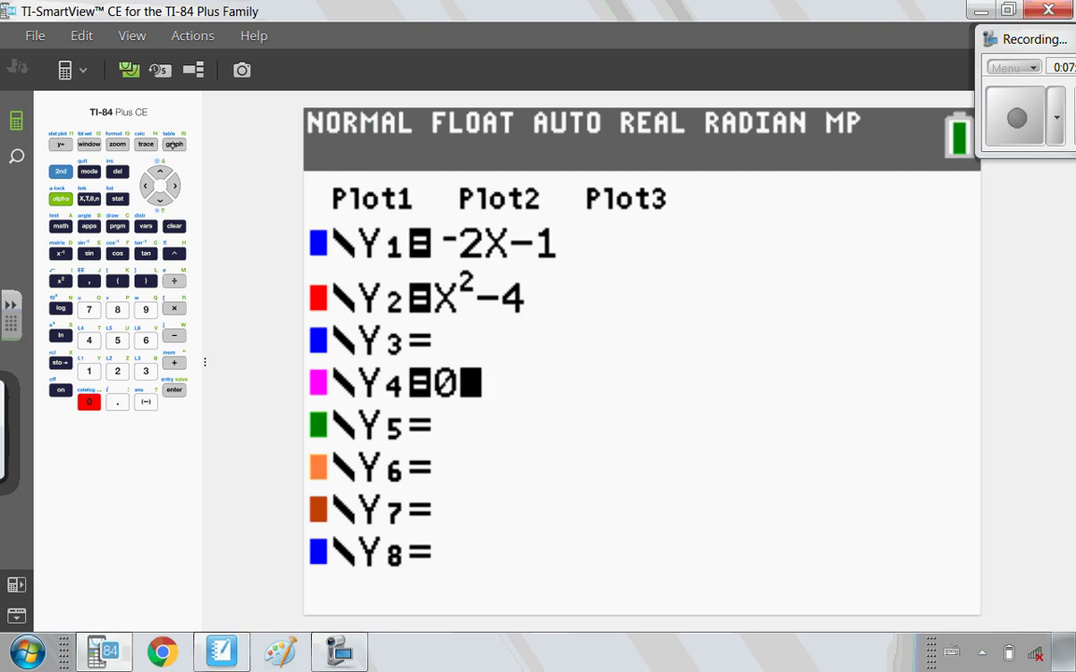
{"action": "left_click", "coordinate": [172, 145]}
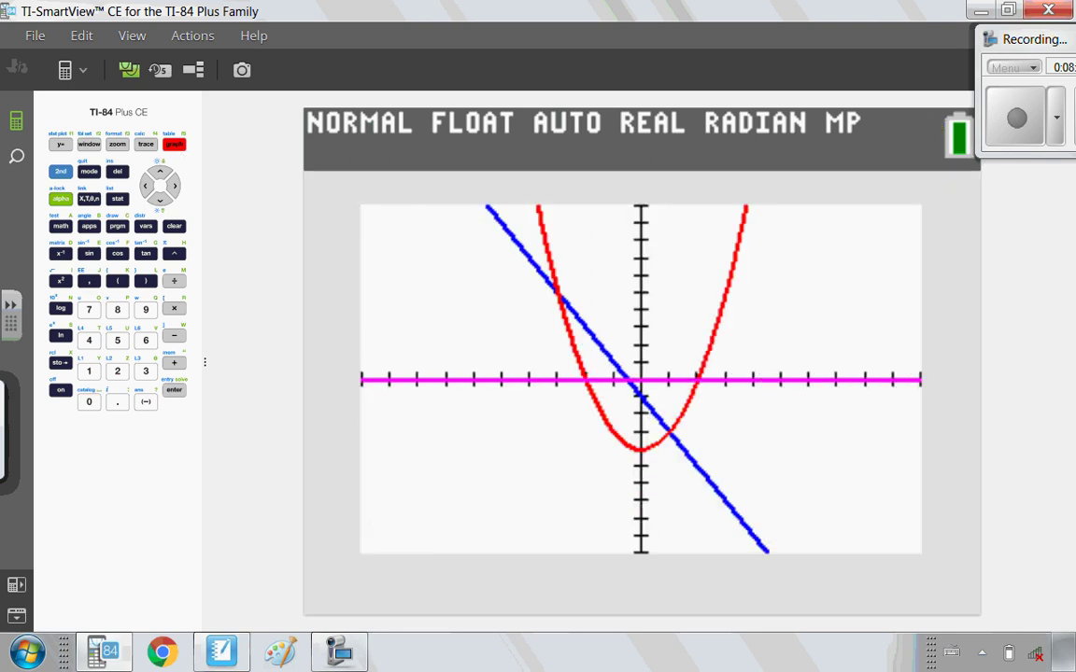
Calculate the x-intercept of the line Y1=-2X-1 as its intersection with Y4=0, accepting the current cursor position as the guess
{"action": "left_click", "coordinate": [59, 171]}
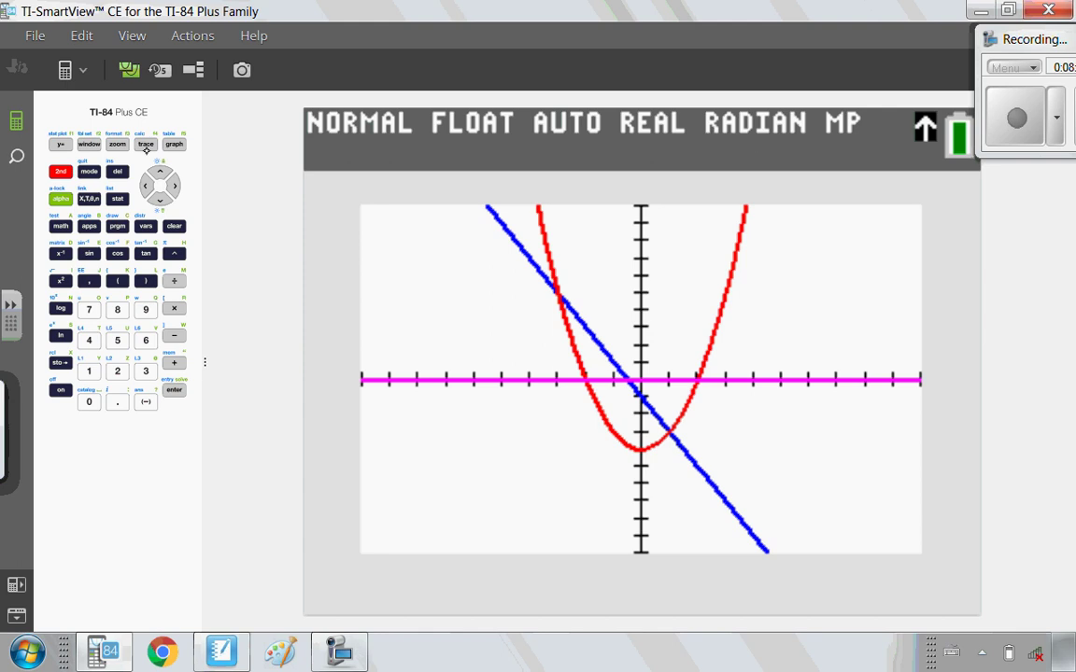
{"action": "left_click", "coordinate": [146, 145]}
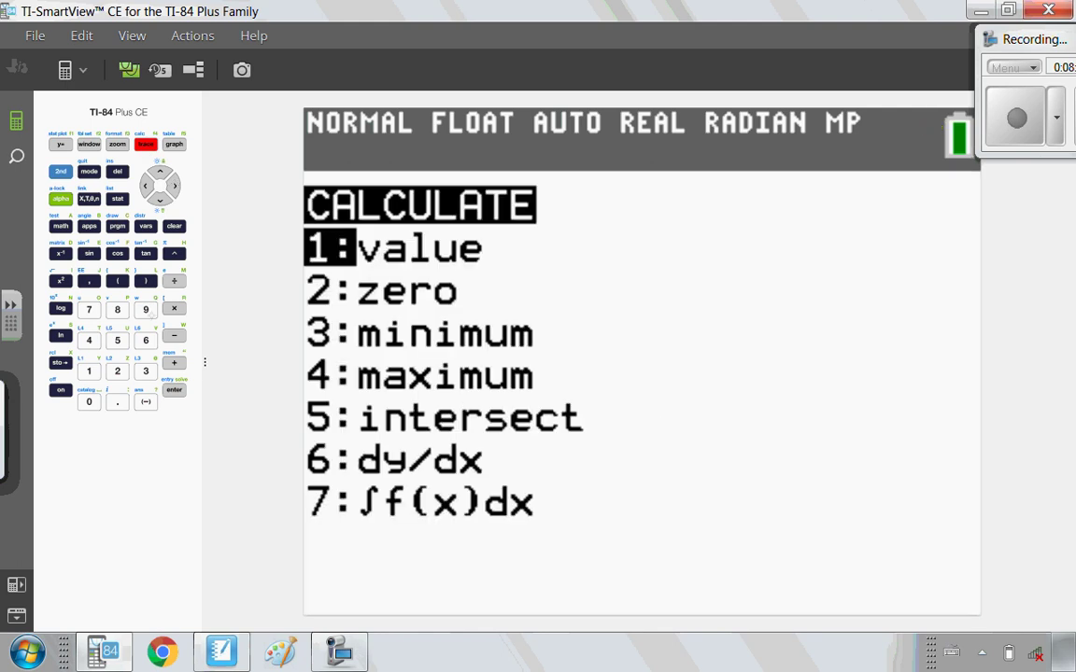
{"action": "left_click", "coordinate": [117, 340]}
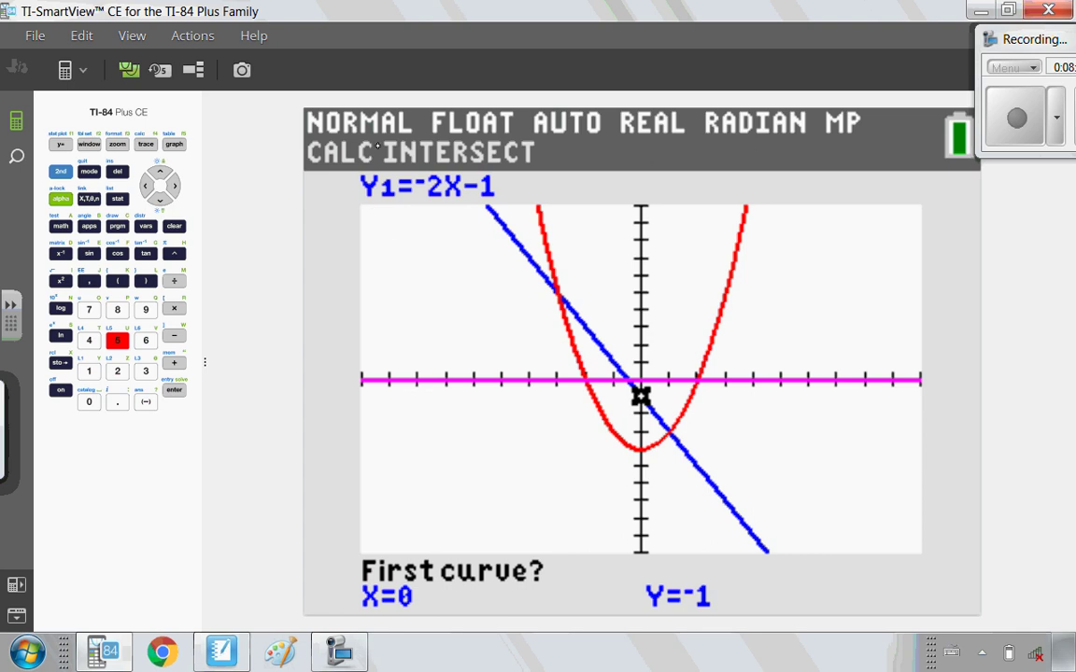
{"action": "key", "text": "Return"}
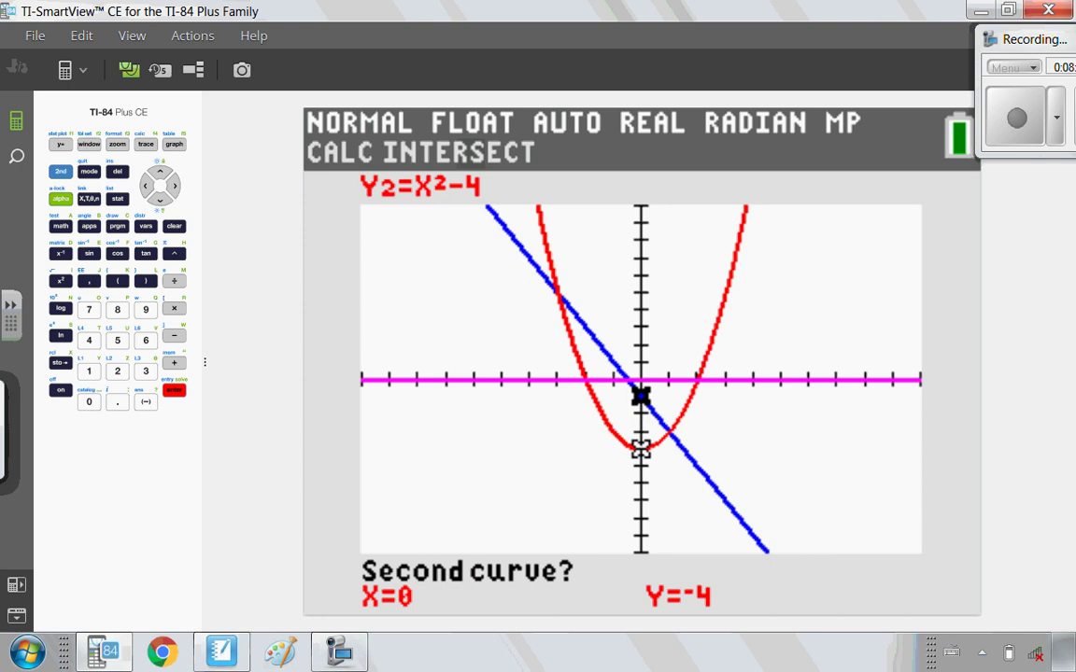
{"action": "key", "text": "Down"}
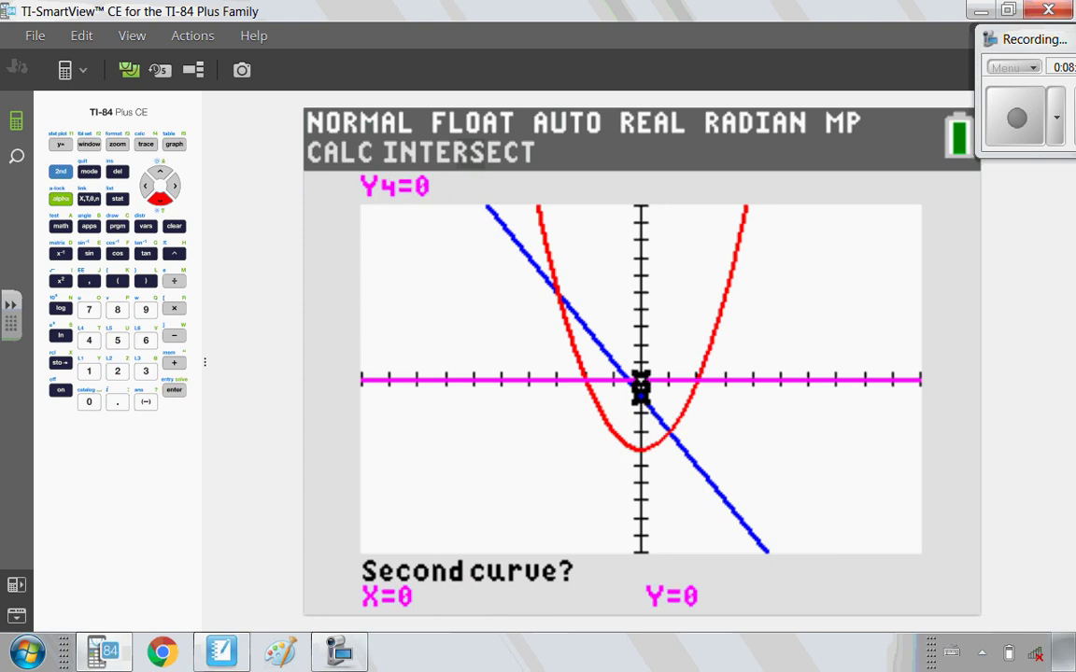
{"action": "key", "text": "Return"}
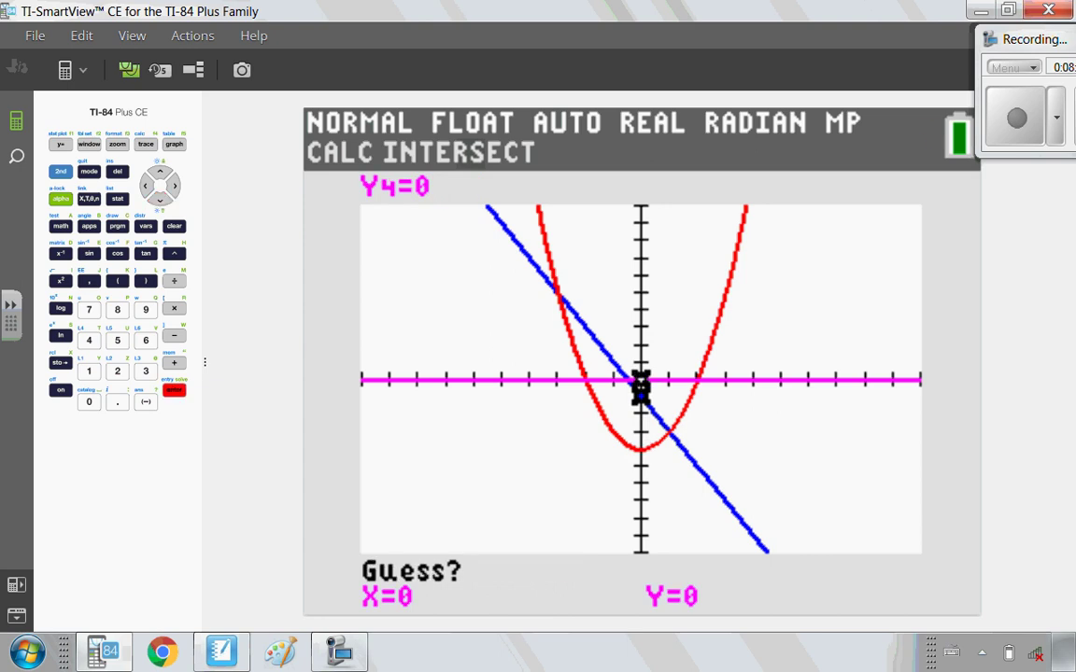
{"action": "key", "text": "Return"}
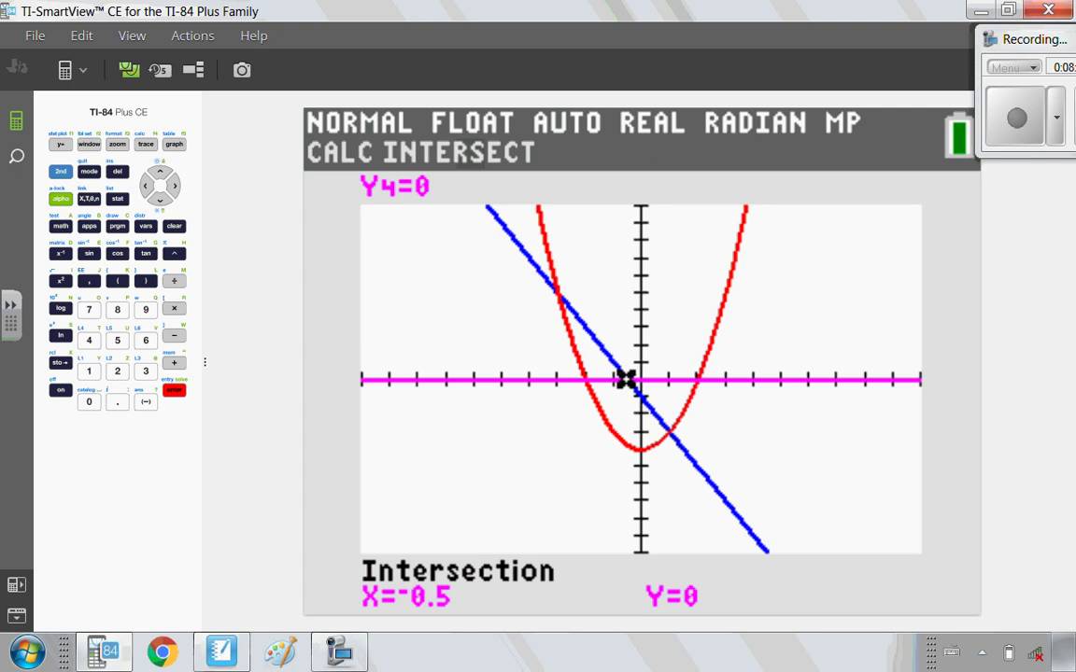
Calculate the negative x-intercept of the parabola Y2=X²-4 as its intersection with Y4=0, keeping the current cursor position as the guess
{"action": "left_click", "coordinate": [60, 171]}
{"action": "left_click", "coordinate": [147, 146]}
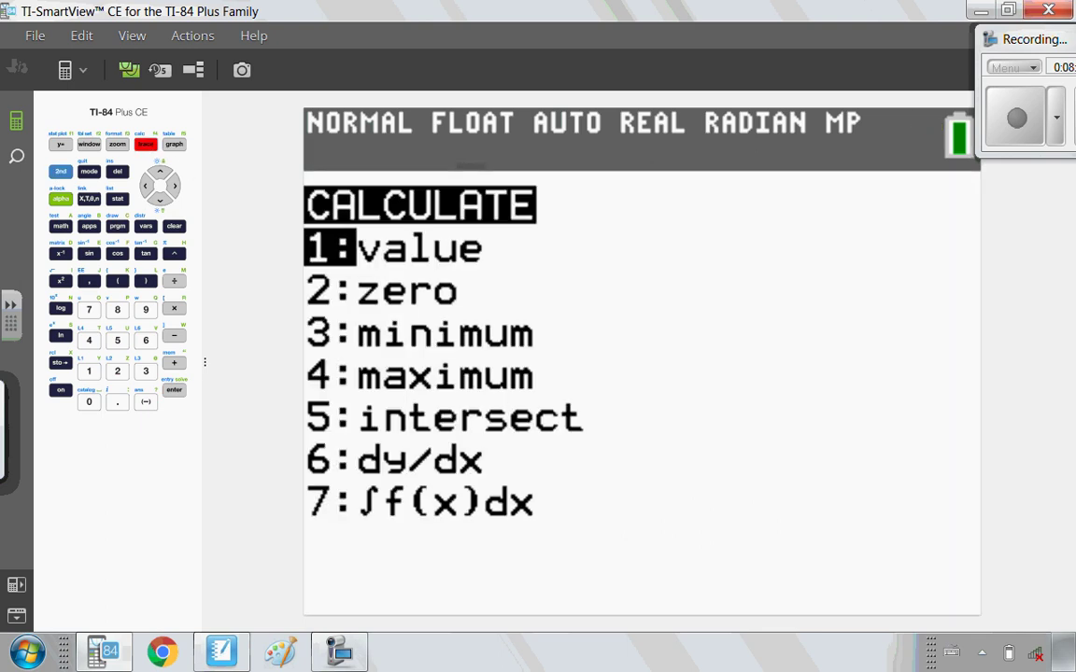
{"action": "left_click", "coordinate": [117, 339]}
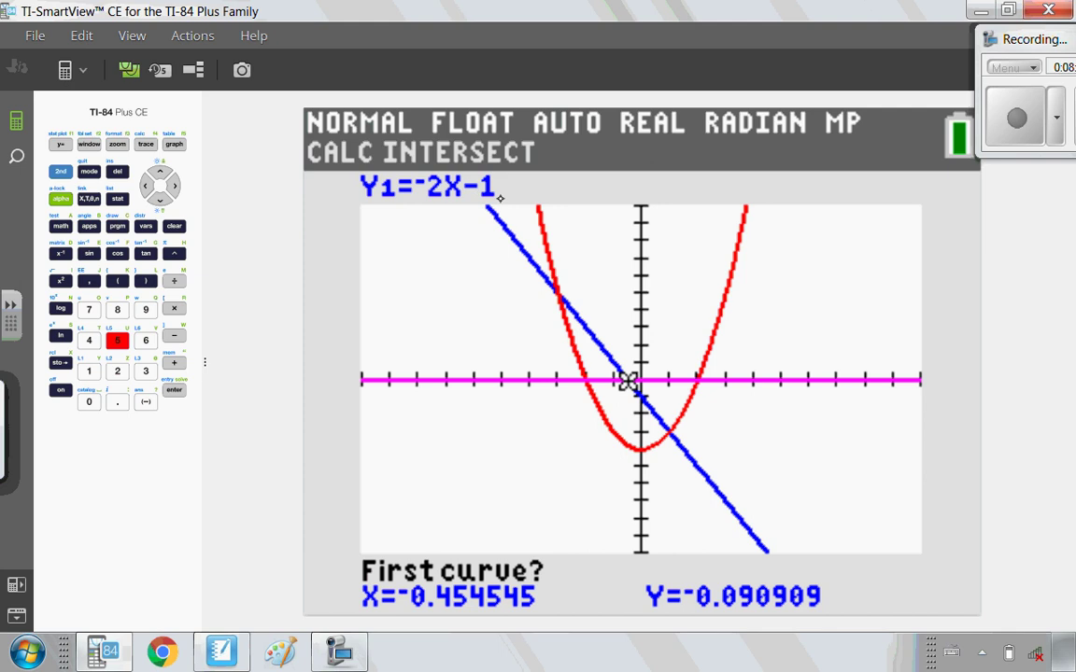
{"action": "key", "text": "Down"}
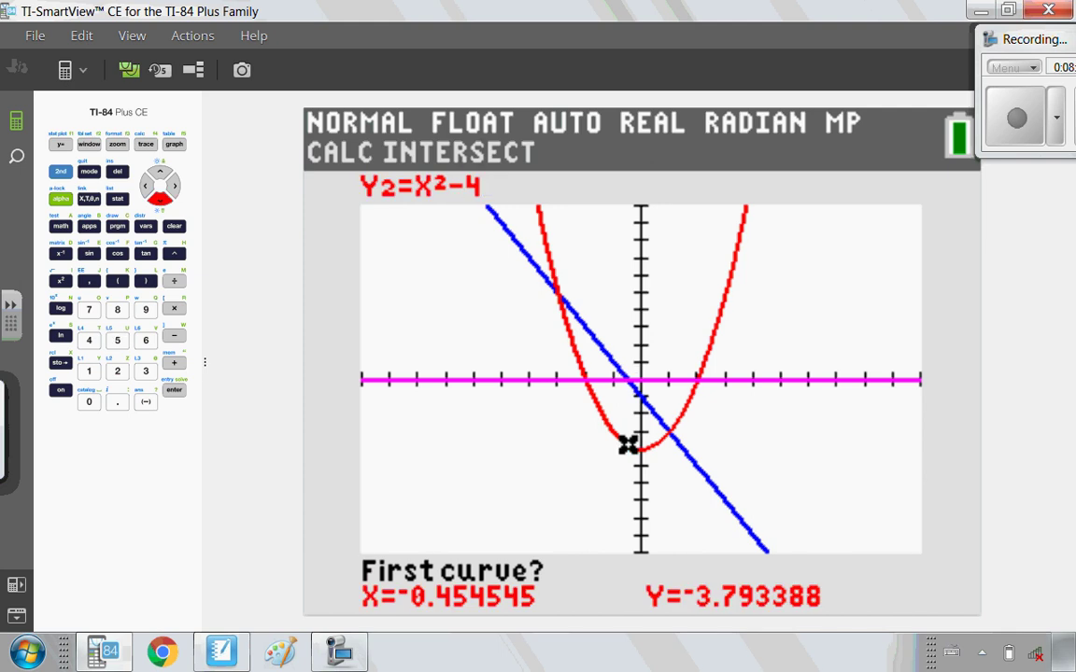
{"action": "key", "text": "Return"}
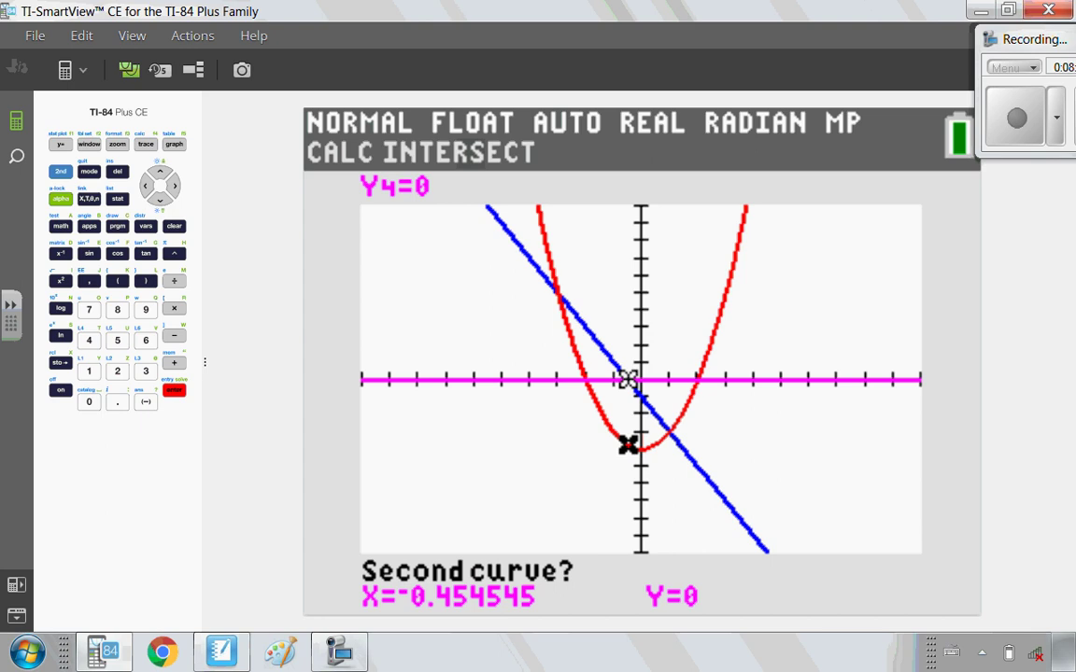
{"action": "key", "text": "Return"}
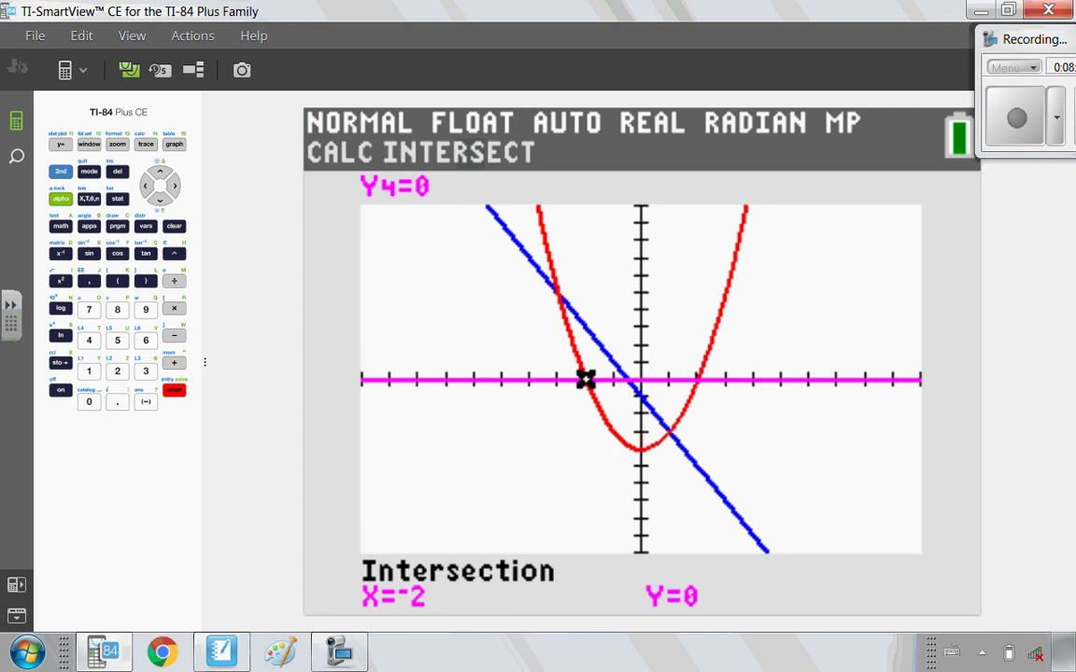
Calculate the positive x-intercept of the parabola Y2=X²-4 as its intersection with Y4=0, using a guess at about X=2.27
{"action": "left_click", "coordinate": [58, 172]}
{"action": "left_click", "coordinate": [146, 144]}
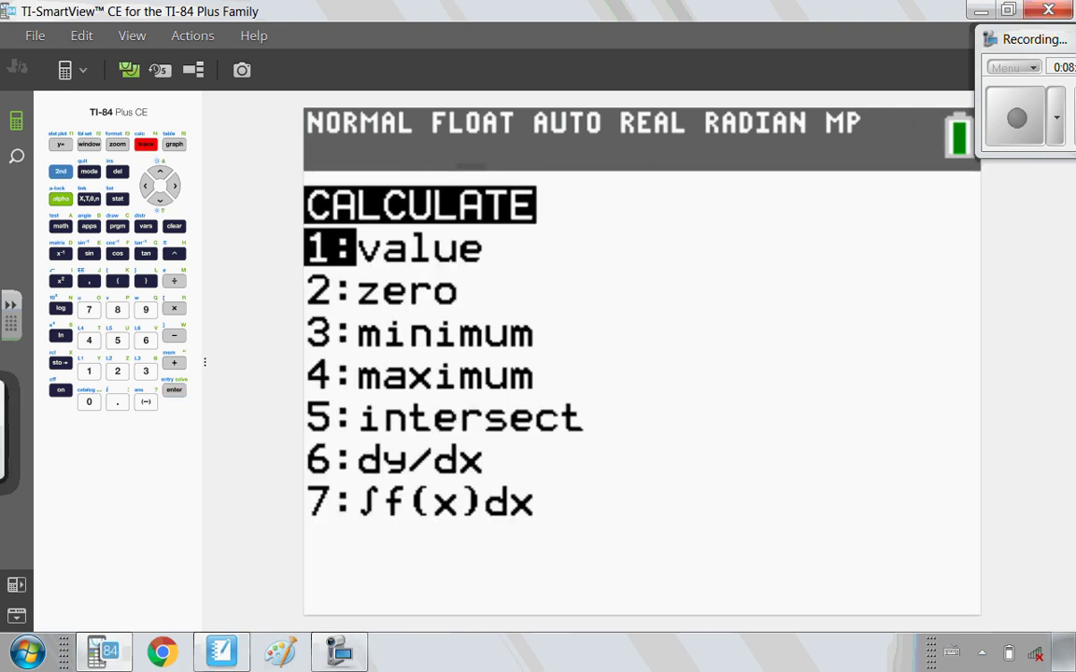
{"action": "left_click", "coordinate": [117, 340]}
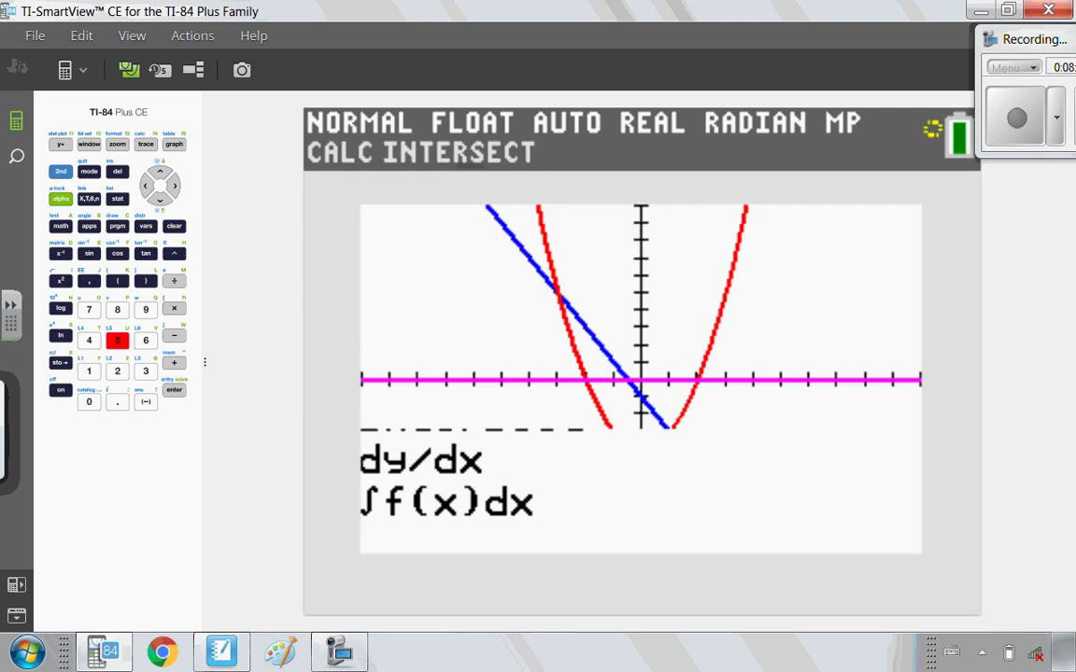
{"action": "key", "text": "Down"}
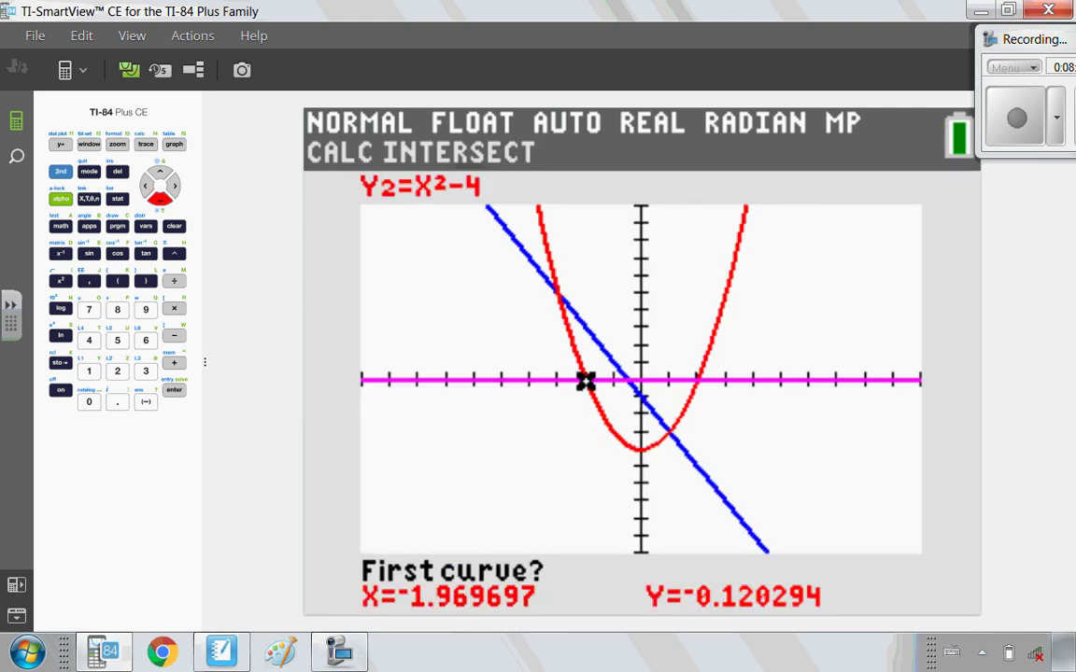
{"action": "key", "text": "Right"}
{"action": "key", "text": "Right"}
{"action": "key", "text": "Right"}
{"action": "key", "text": "Right"}
{"action": "key", "text": "Right"}
{"action": "key", "text": "Right"}
{"action": "key", "text": "Right"}
{"action": "key", "text": "Right"}
{"action": "key", "text": "Right"}
{"action": "key", "text": "Right"}
{"action": "key", "text": "Right"}
{"action": "key", "text": "Right"}
{"action": "key", "text": "Right"}
{"action": "key", "text": "Right"}
{"action": "key", "text": "Right"}
{"action": "key", "text": "Right"}
{"action": "key", "text": "Right"}
{"action": "key", "text": "Right"}
{"action": "key", "text": "Right"}
{"action": "key", "text": "Right"}
{"action": "key", "text": "Right"}
{"action": "key", "text": "Right"}
{"action": "key", "text": "Right"}
{"action": "key", "text": "Right"}
{"action": "key", "text": "Right"}
{"action": "key", "text": "Right"}
{"action": "key", "text": "Right"}
{"action": "key", "text": "Right"}
{"action": "key", "text": "Right"}
{"action": "key", "text": "Right"}
{"action": "key", "text": "Right"}
{"action": "key", "text": "Right"}
{"action": "key", "text": "Right"}
{"action": "key", "text": "Right"}
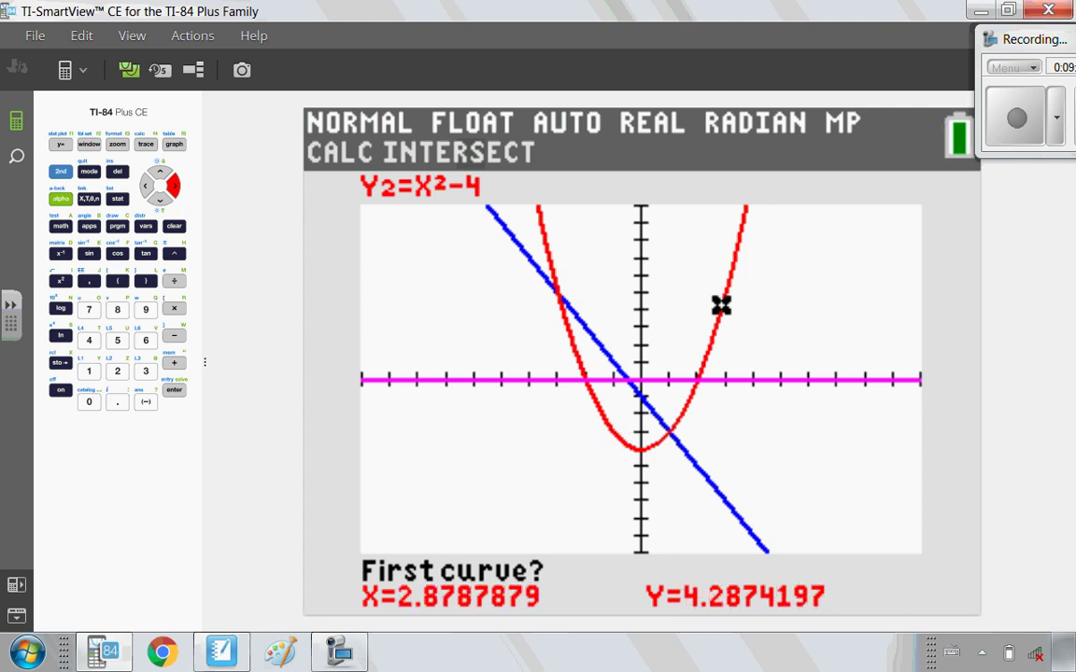
{"action": "key", "text": "Left"}
{"action": "key", "text": "Left"}
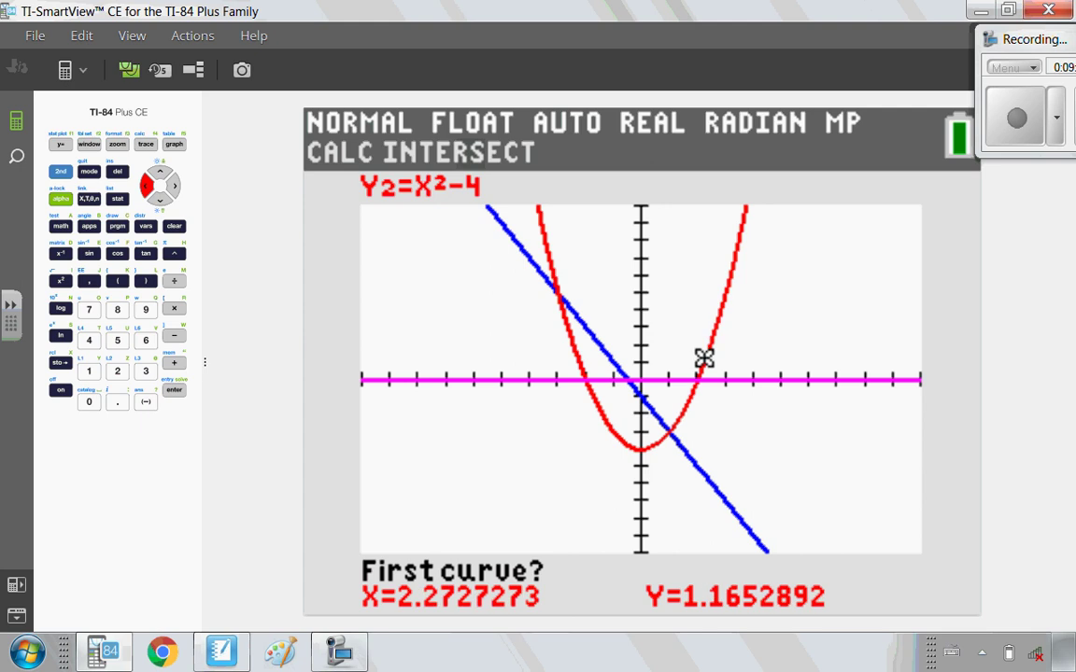
{"action": "key", "text": "Return"}
{"action": "key", "text": "Return"}
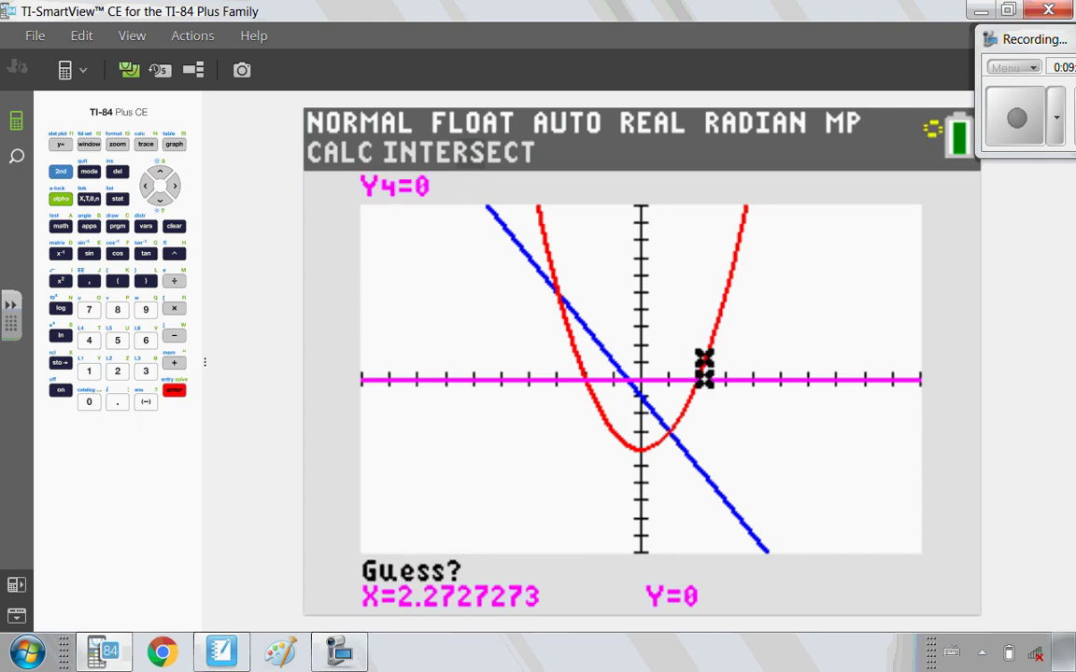
{"action": "key", "text": "Return"}
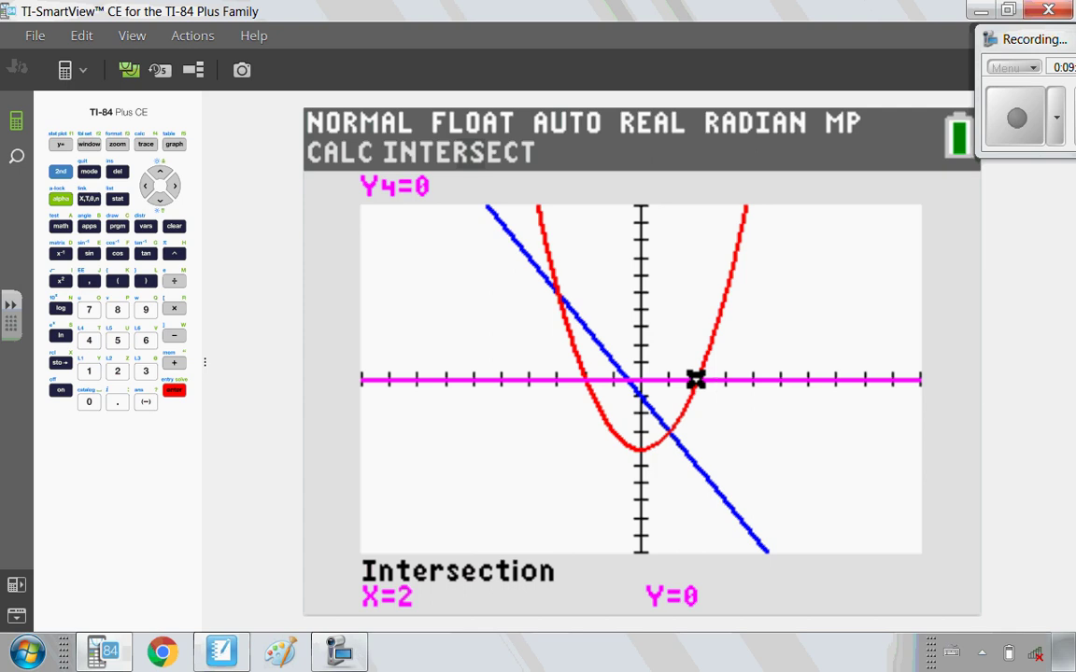
Switch to SMART Notebook in full screen and reveal the graph, solutions and secant note of the y = -2x - 1, y = x² - 4 example
{"action": "left_click", "coordinate": [224, 651]}
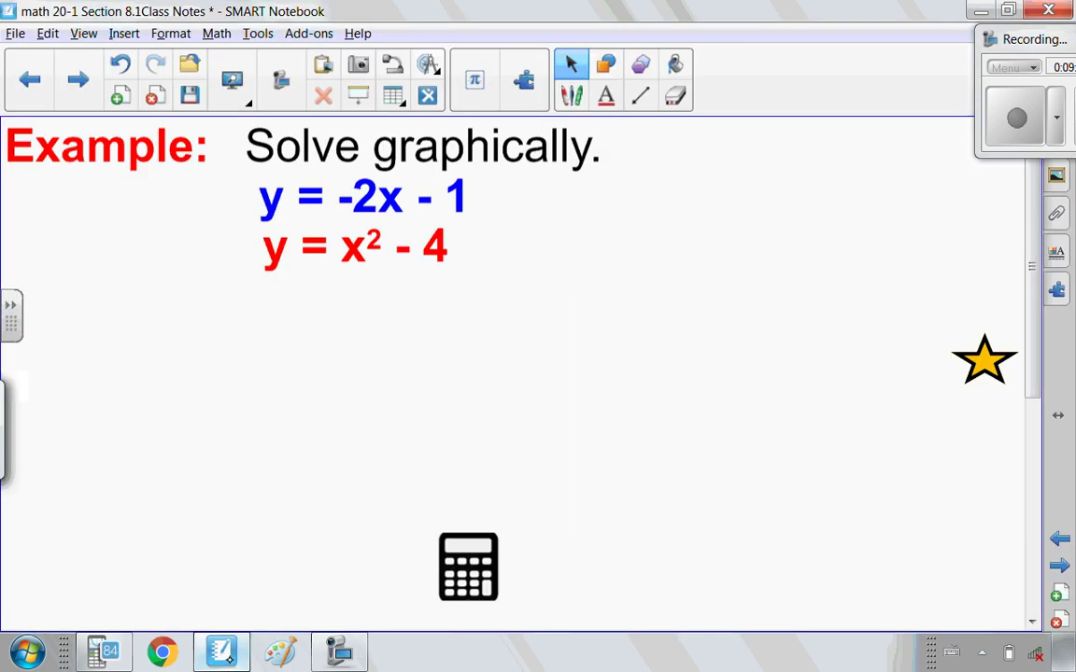
{"action": "key", "text": "F11"}
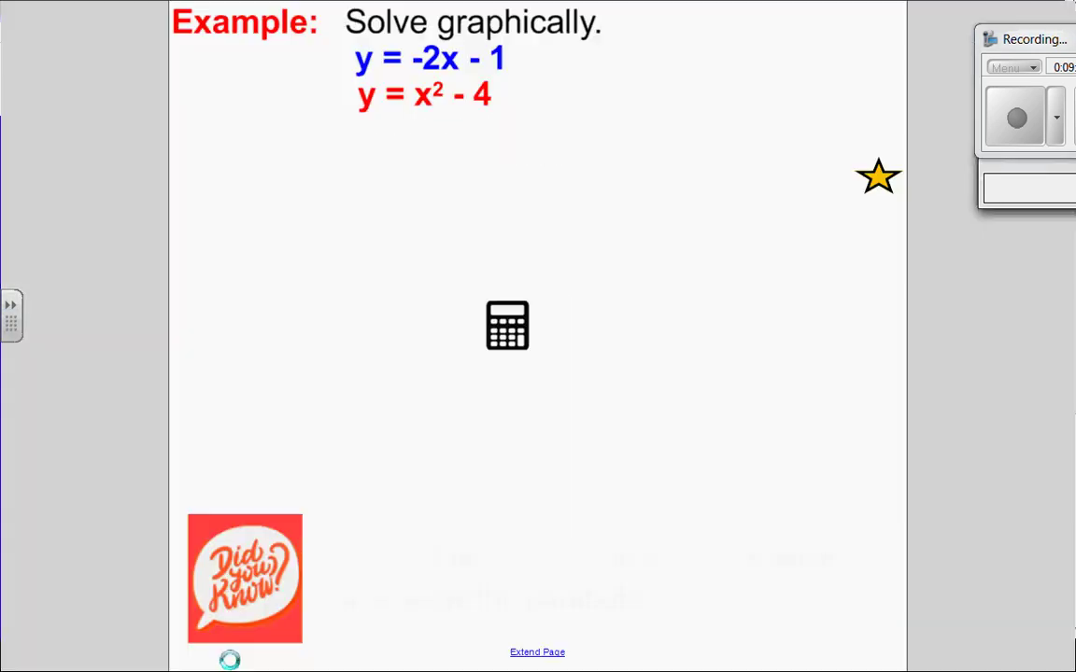
{"action": "left_click", "coordinate": [593, 296]}
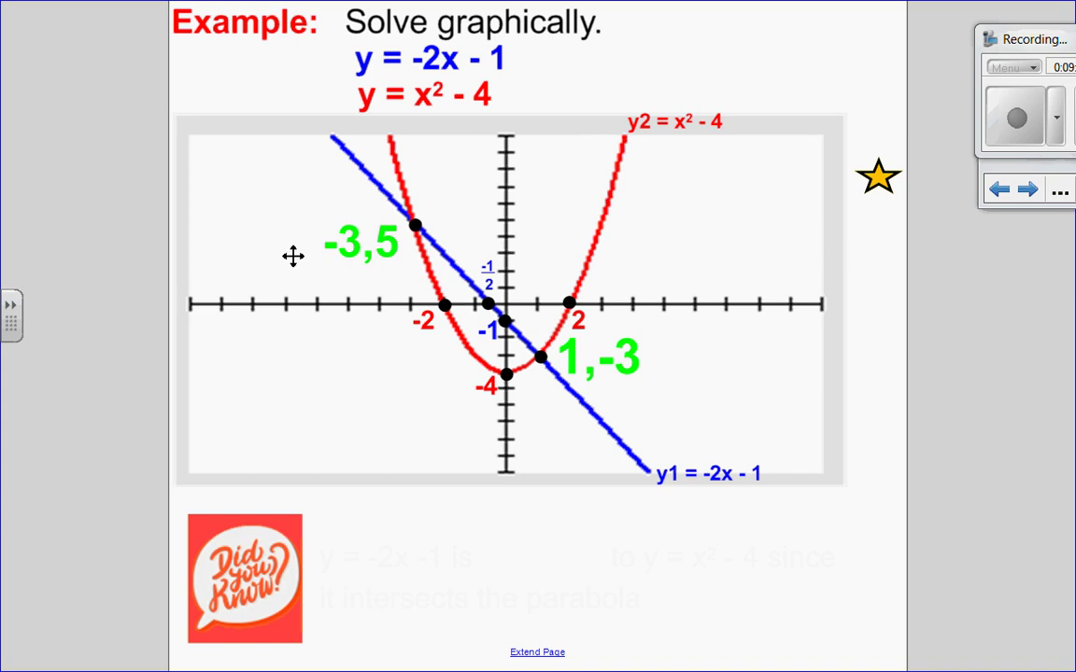
{"action": "left_click_drag", "start_coordinate": [878, 175], "coordinate": [655, 197]}
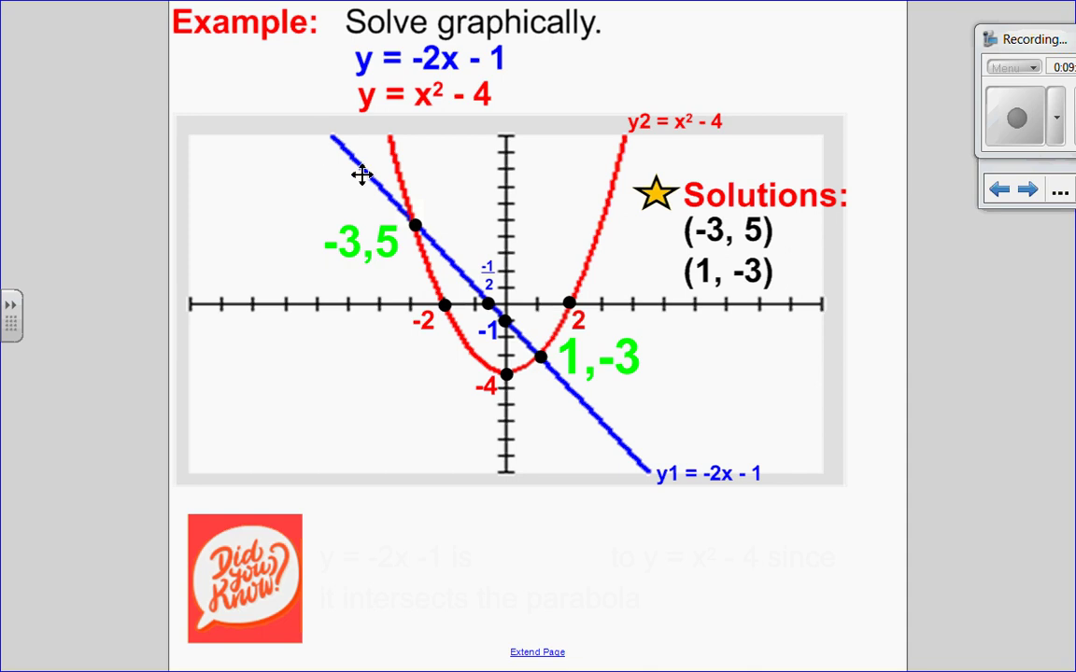
{"action": "left_click", "coordinate": [541, 557]}
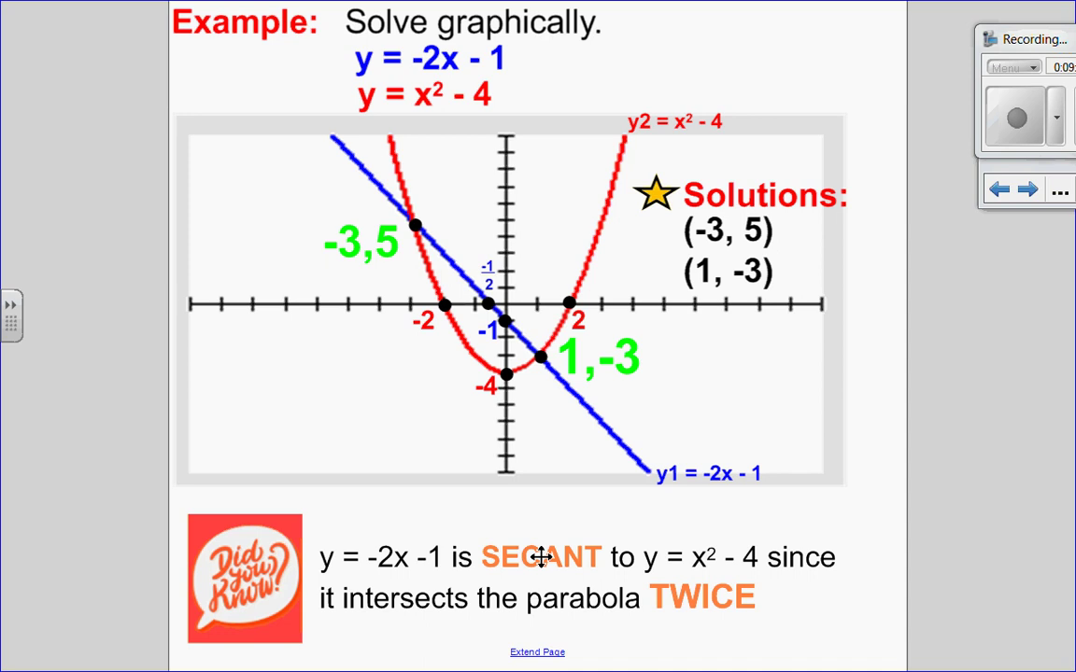
Go to the 2x - y - 13 = 0, y + 6x = x² + 3 example and reveal its rearranged equations, graph, solution and tangent note
{"action": "key", "text": "Page_Down"}
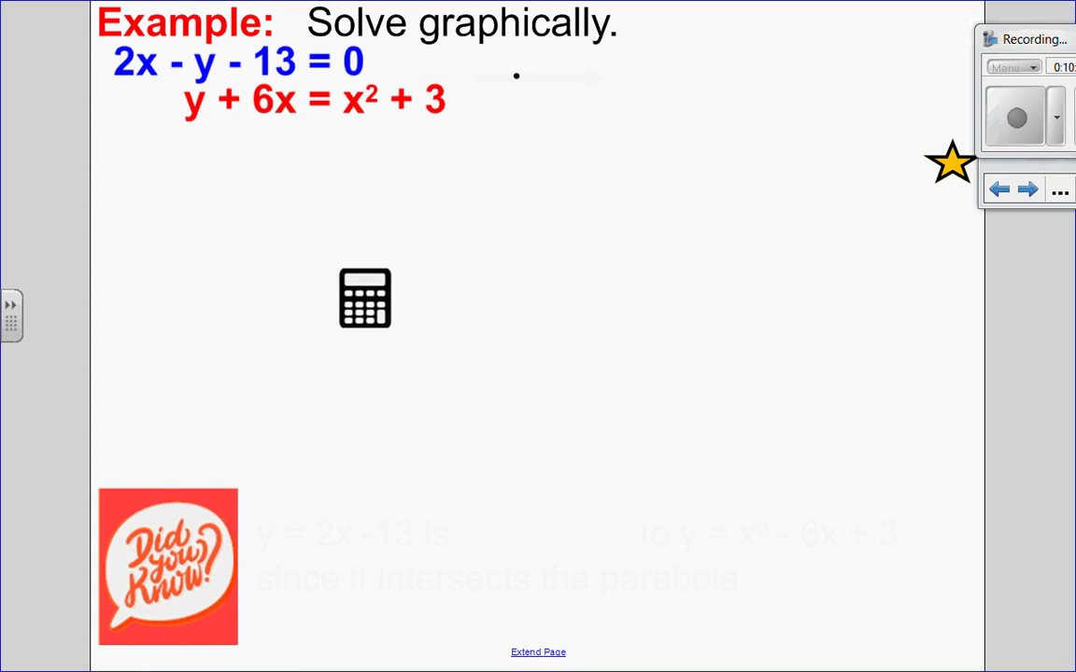
{"action": "left_click", "coordinate": [634, 75]}
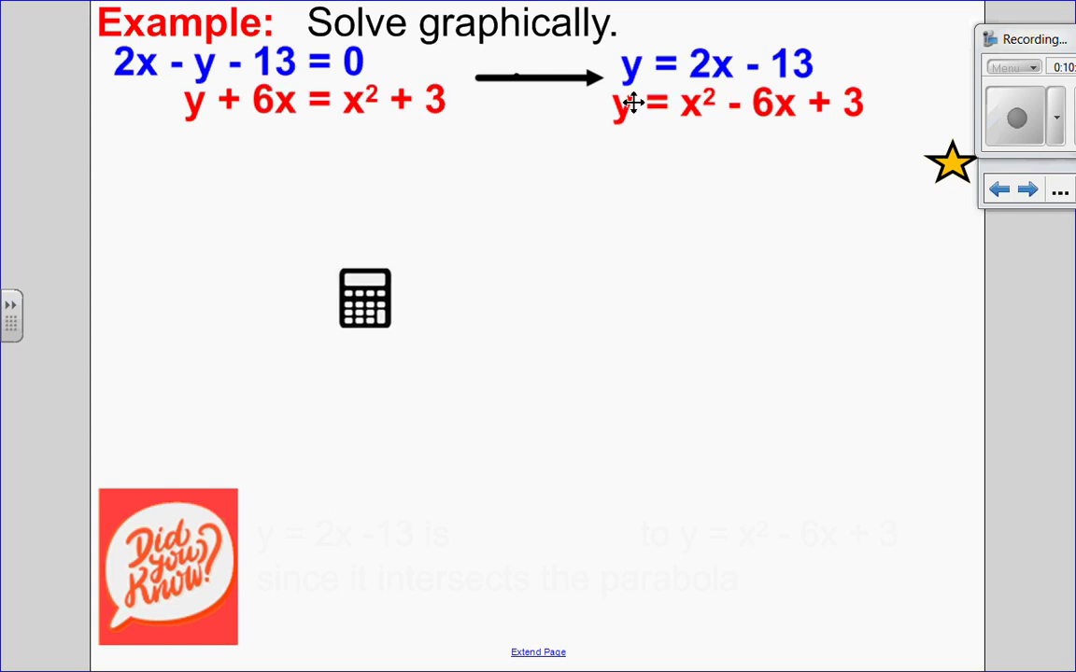
{"action": "left_click", "coordinate": [516, 295]}
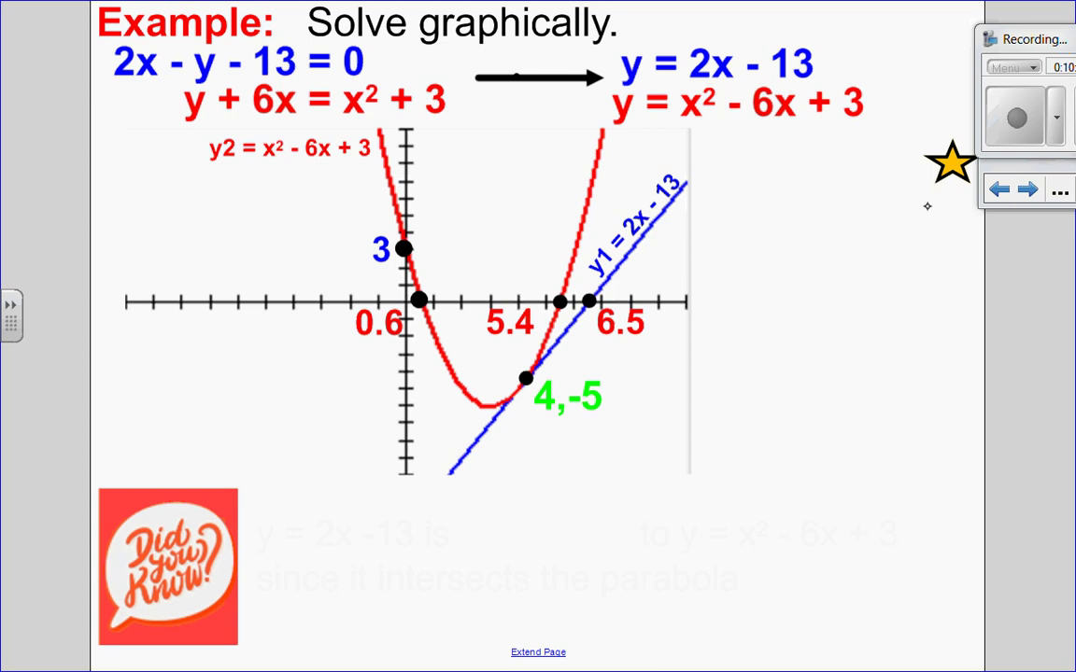
{"action": "left_click", "coordinate": [947, 169]}
{"action": "left_click_drag", "start_coordinate": [839, 180], "coordinate": [713, 214]}
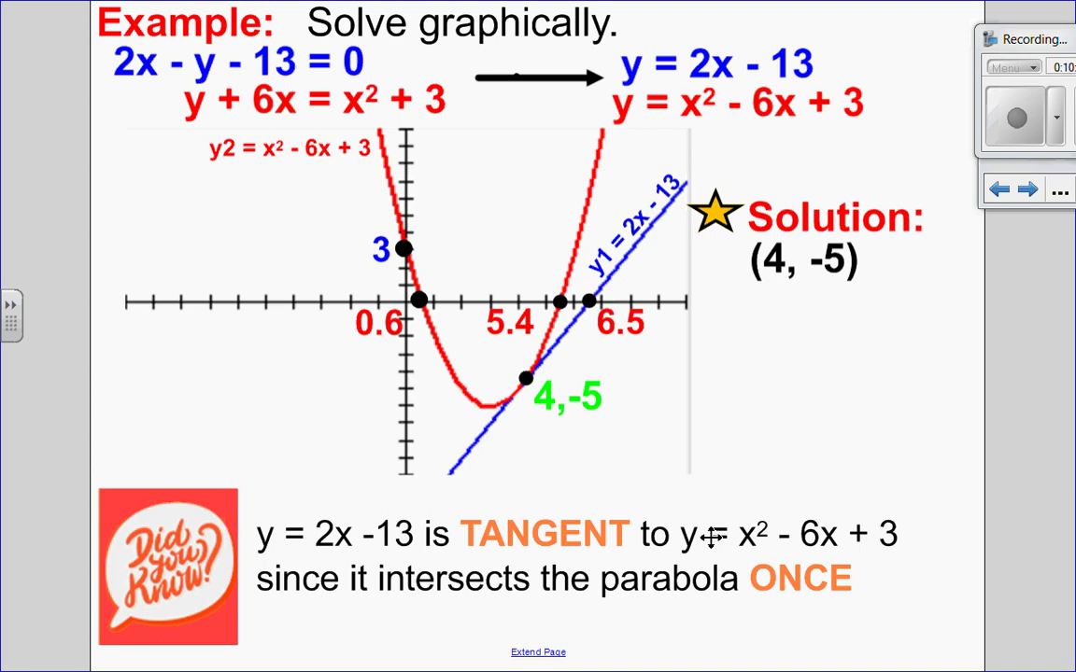
Go to the -2x - y - 6 = 0, y + 6x = x² + 3 example and reveal its rearranged equations, graph and solution
{"action": "left_click", "coordinate": [1027, 189]}
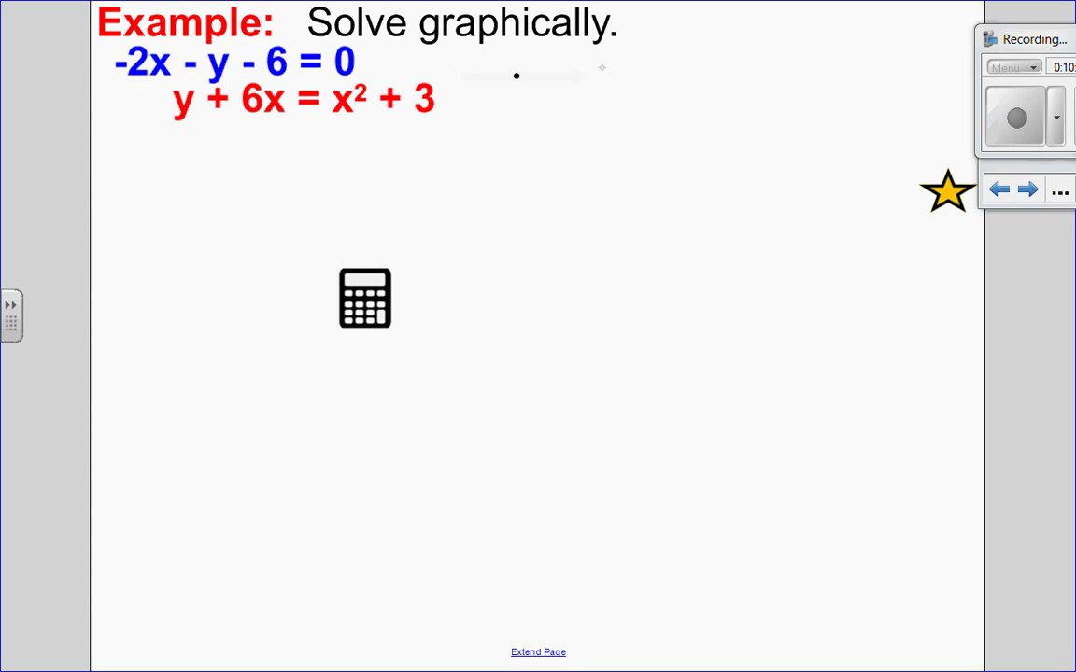
{"action": "left_click", "coordinate": [594, 83]}
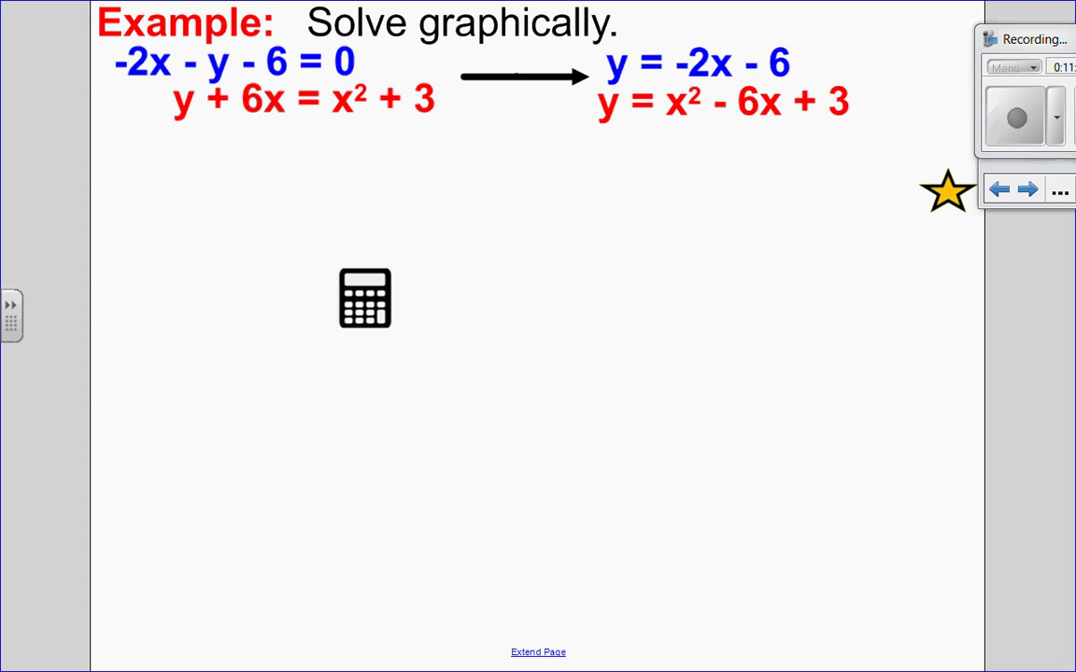
{"action": "left_click", "coordinate": [523, 275]}
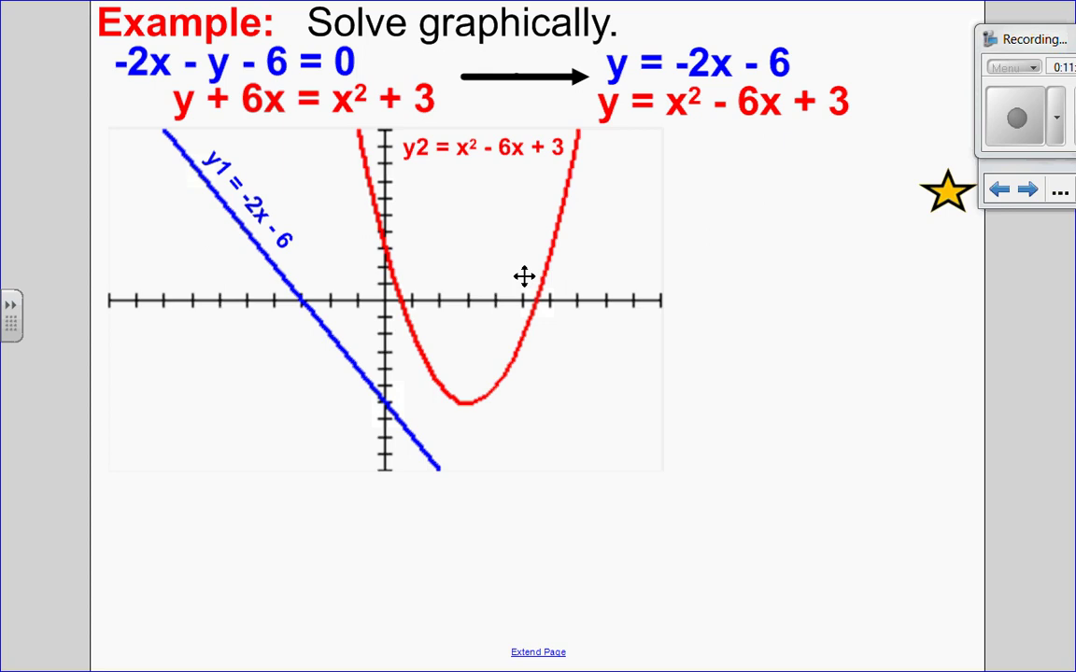
{"action": "left_click_drag", "start_coordinate": [946, 194], "coordinate": [624, 222]}
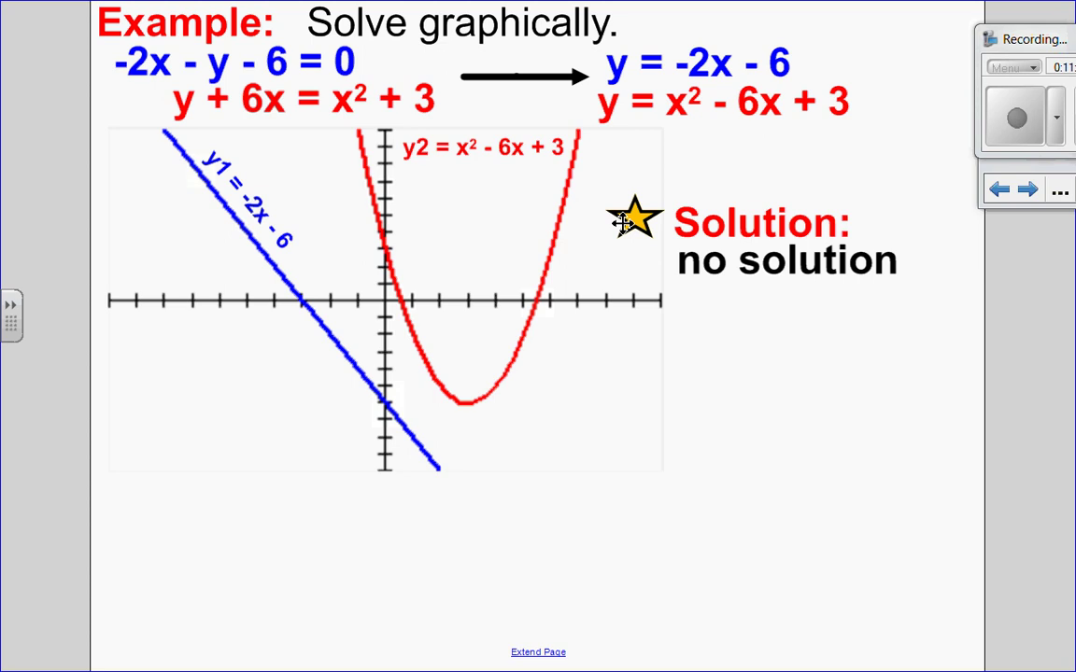
Show the recap page on linear-quadratic systems, followed by the page with the practice assignment
{"action": "key", "text": "Page_Down"}
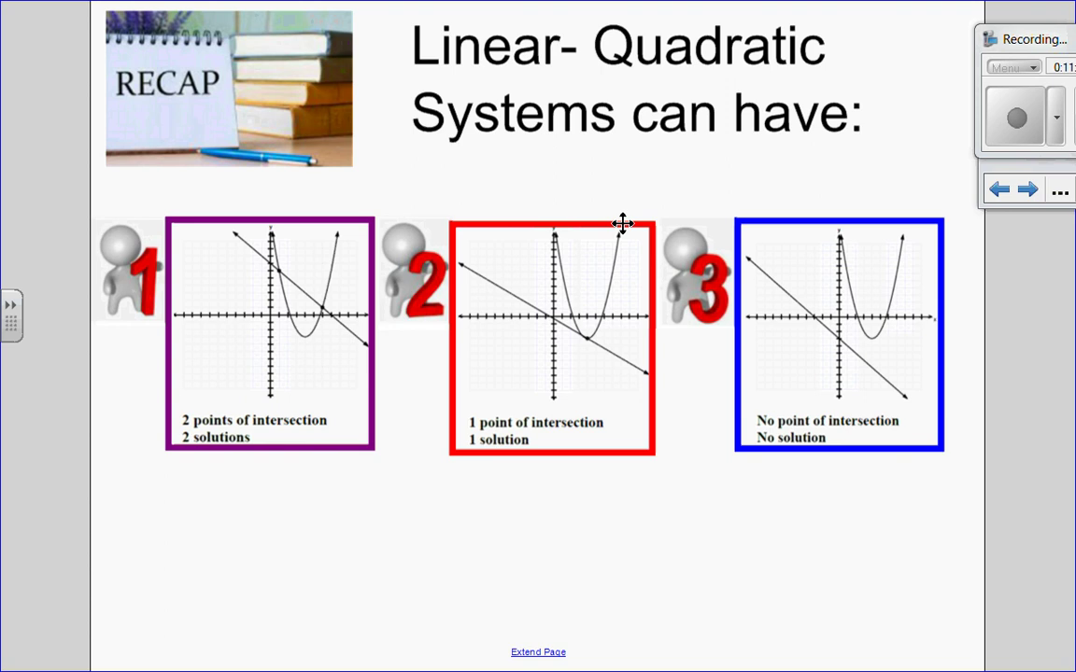
{"action": "key", "text": "Page_Down"}
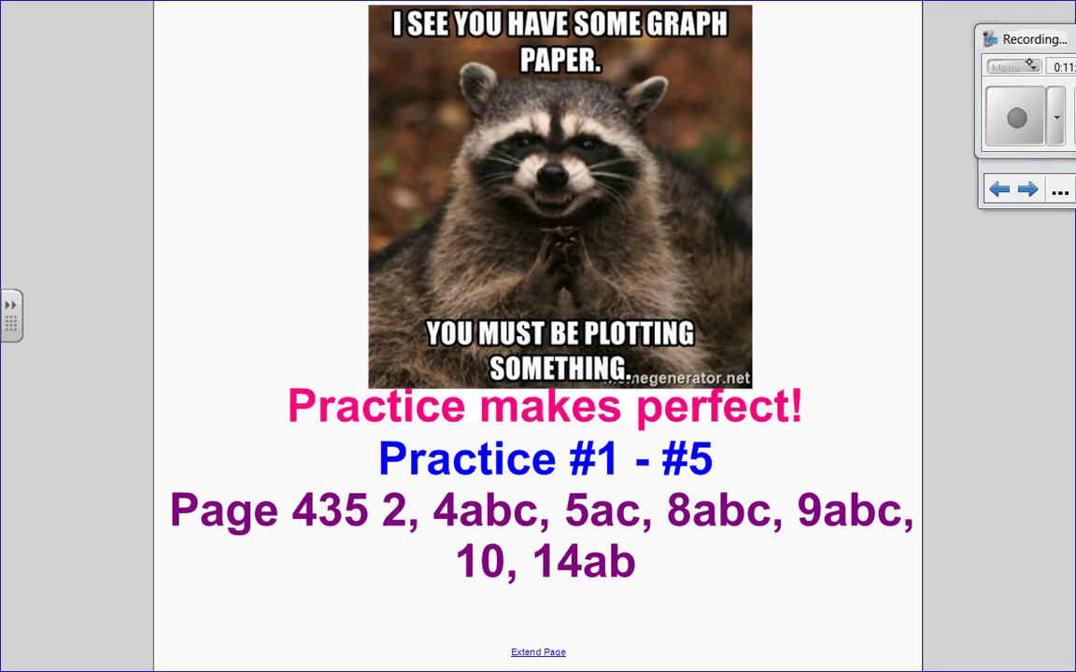
{"action": "left_click_drag", "start_coordinate": [1027, 39], "coordinate": [803, 72]}
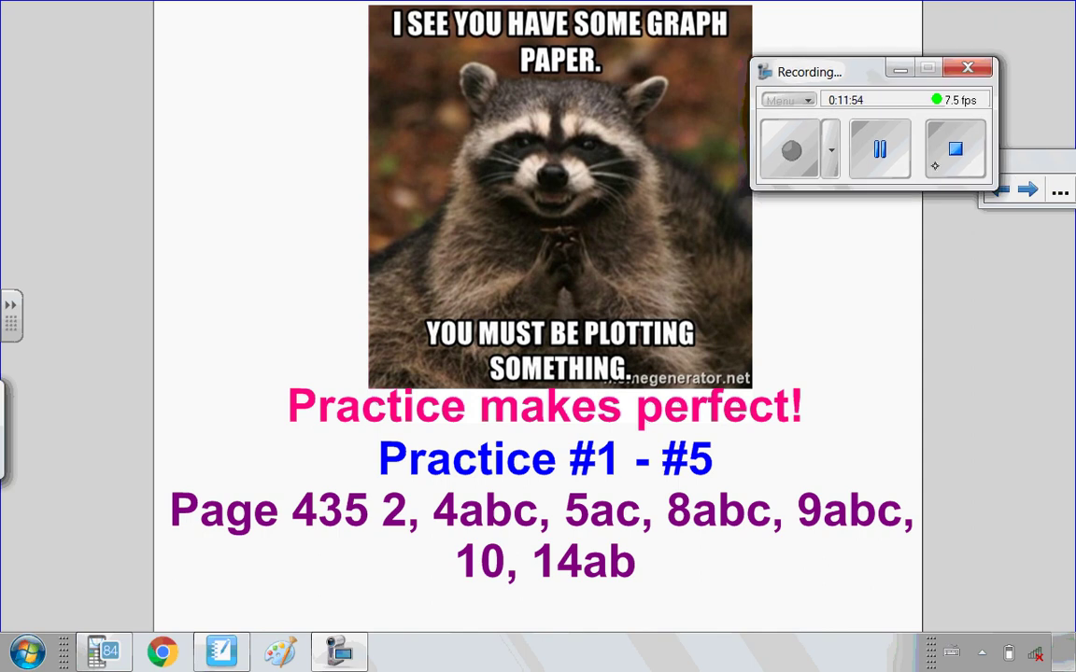